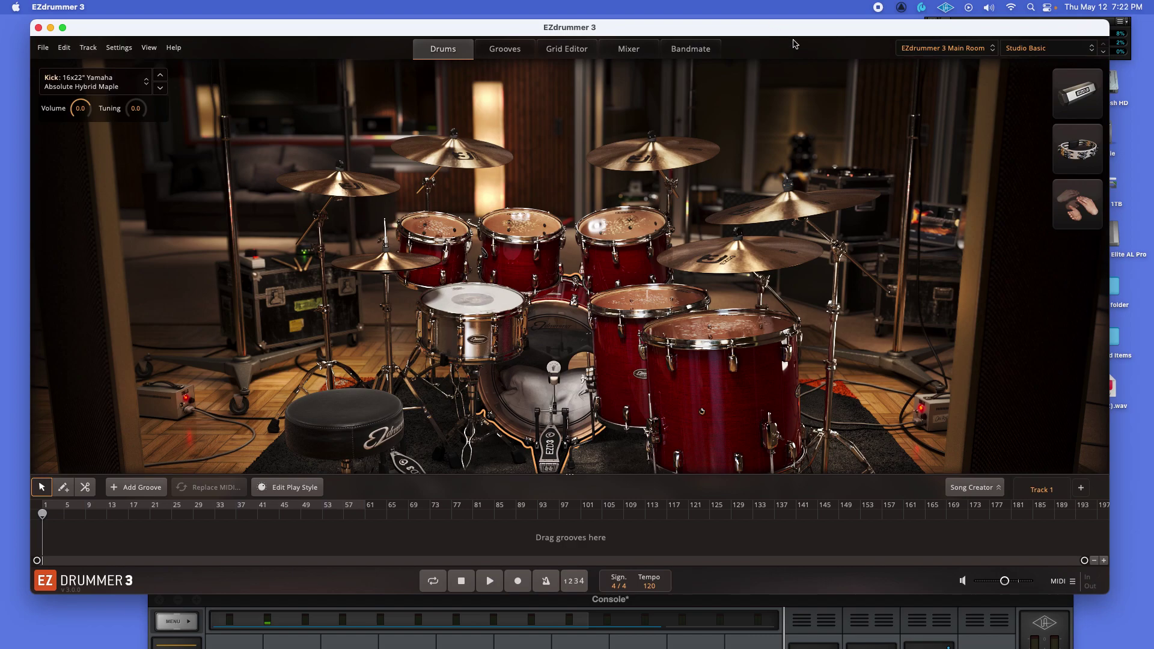
Import the Audio(2).wav file from the desktop into Bandmate for the drums to follow
drag(786, 27, 782, 28)
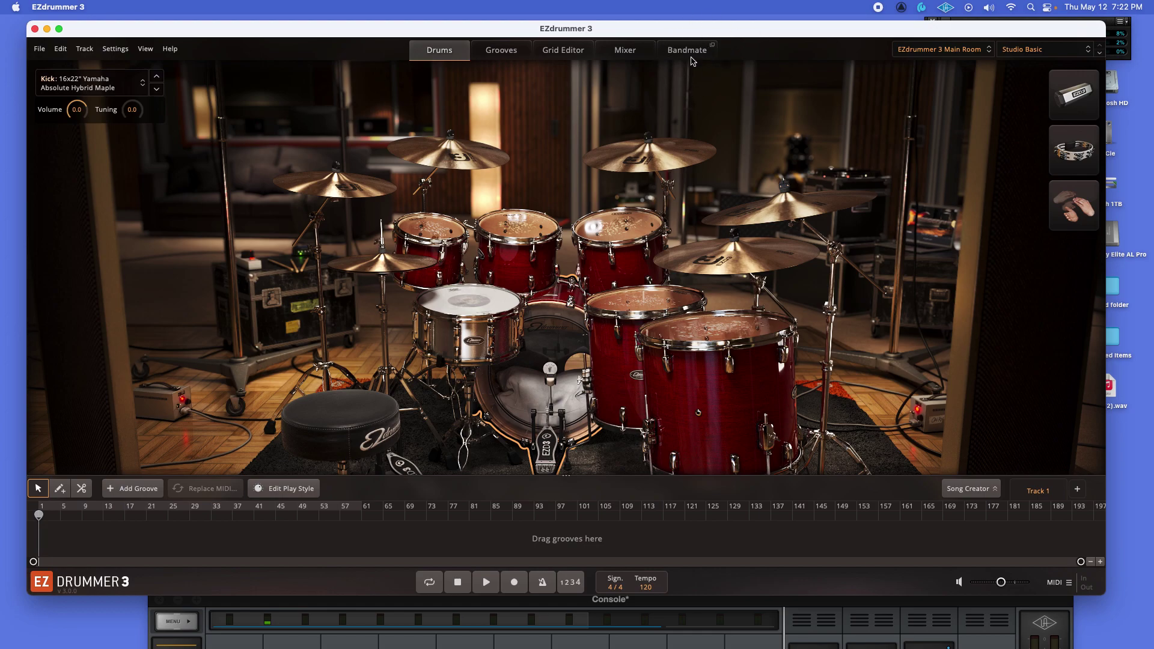
drag(695, 35, 691, 31)
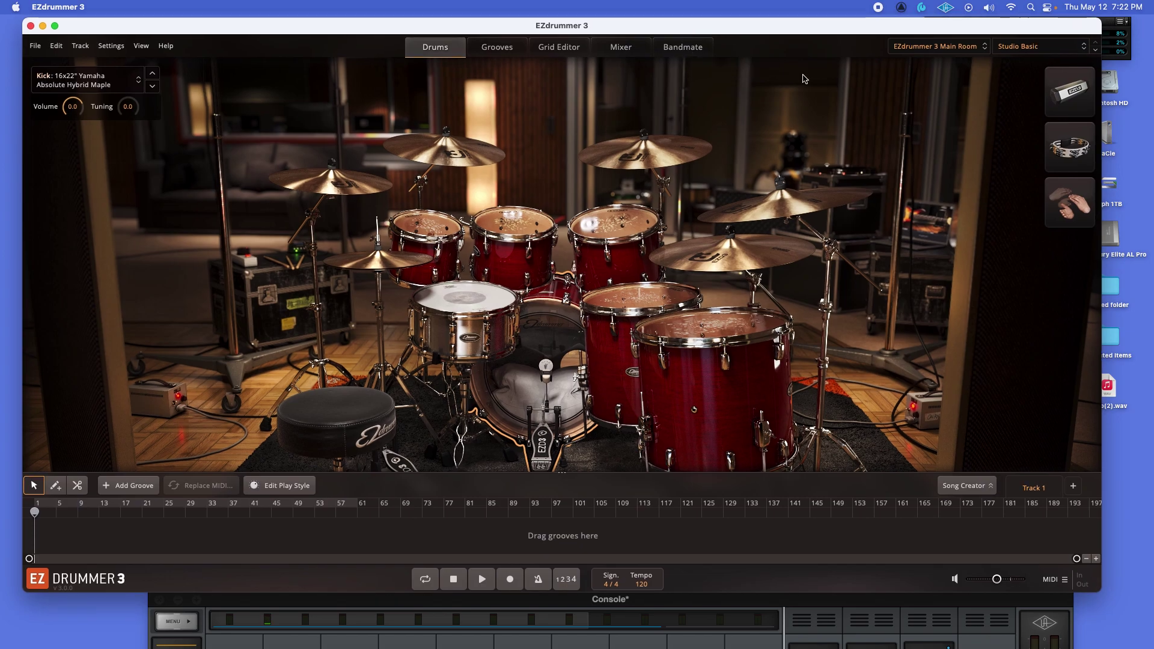
click(701, 51)
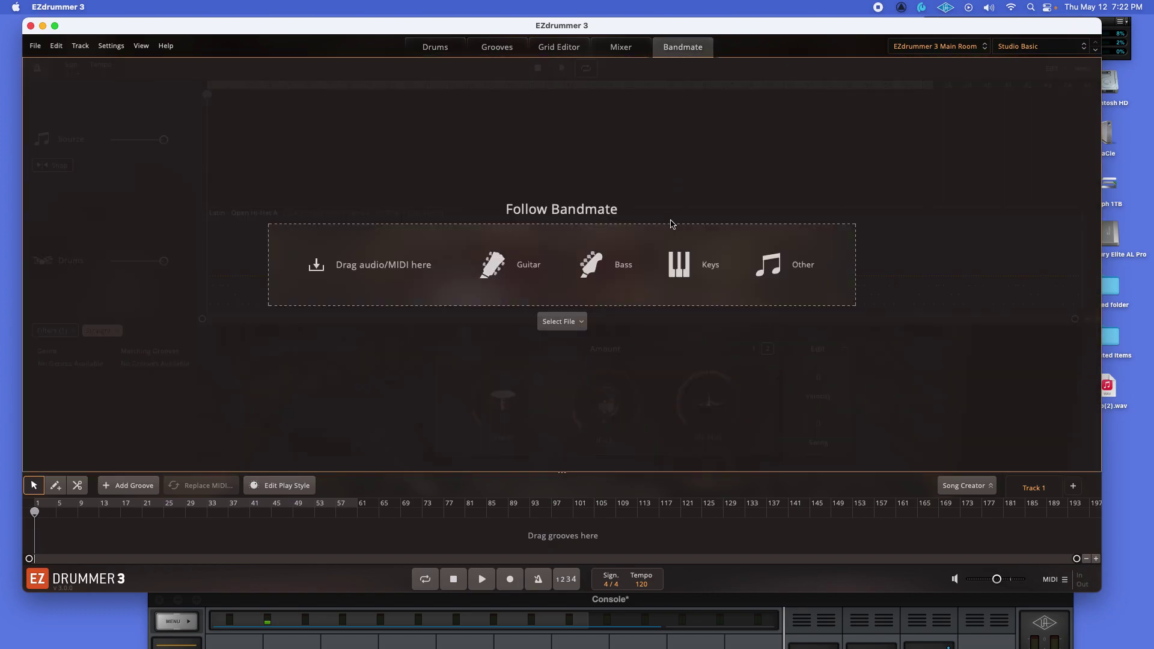
drag(766, 36, 762, 35)
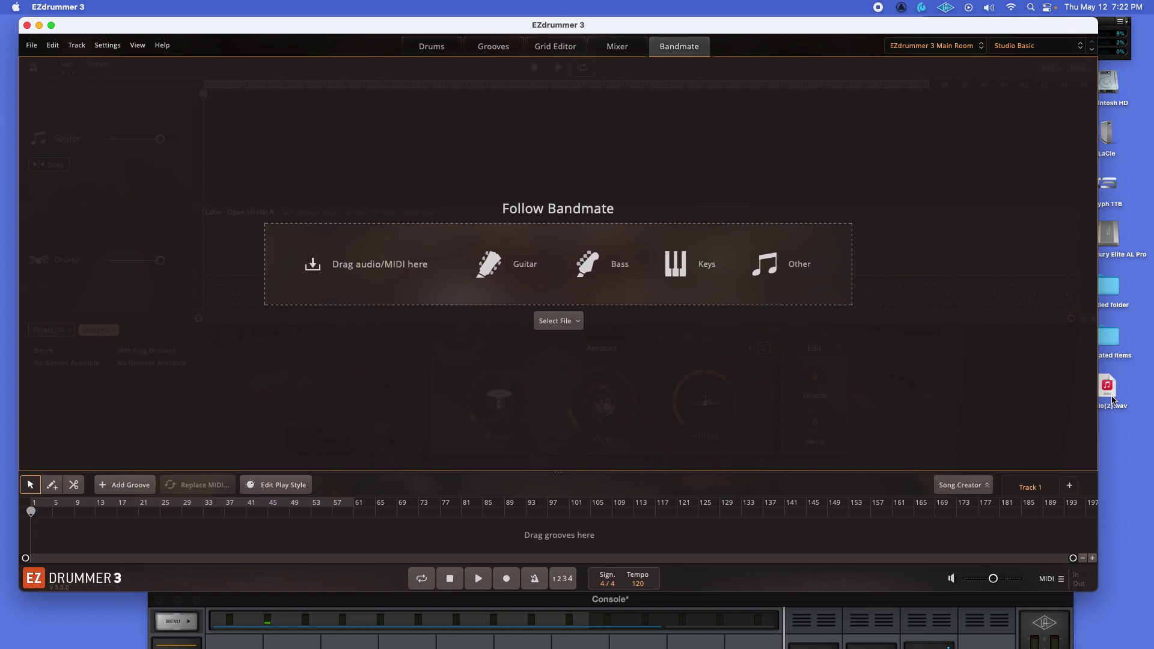
drag(1112, 400, 690, 278)
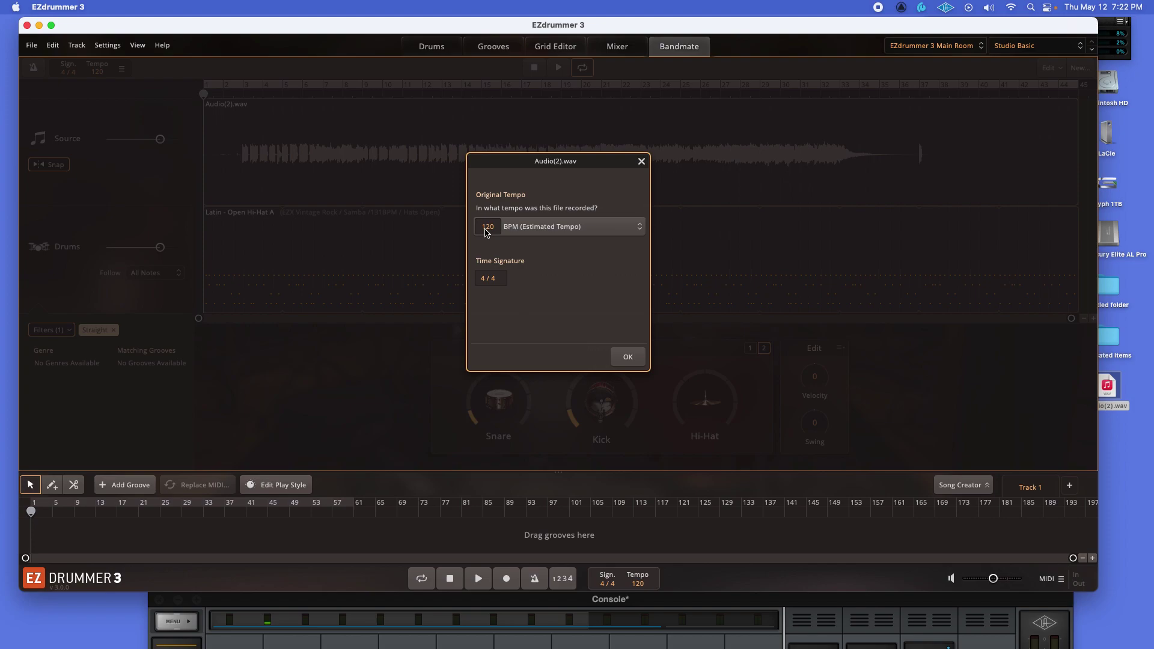
Accept the 120 BPM estimated tempo and the 4/4 time signature for the imported audio
click(560, 232)
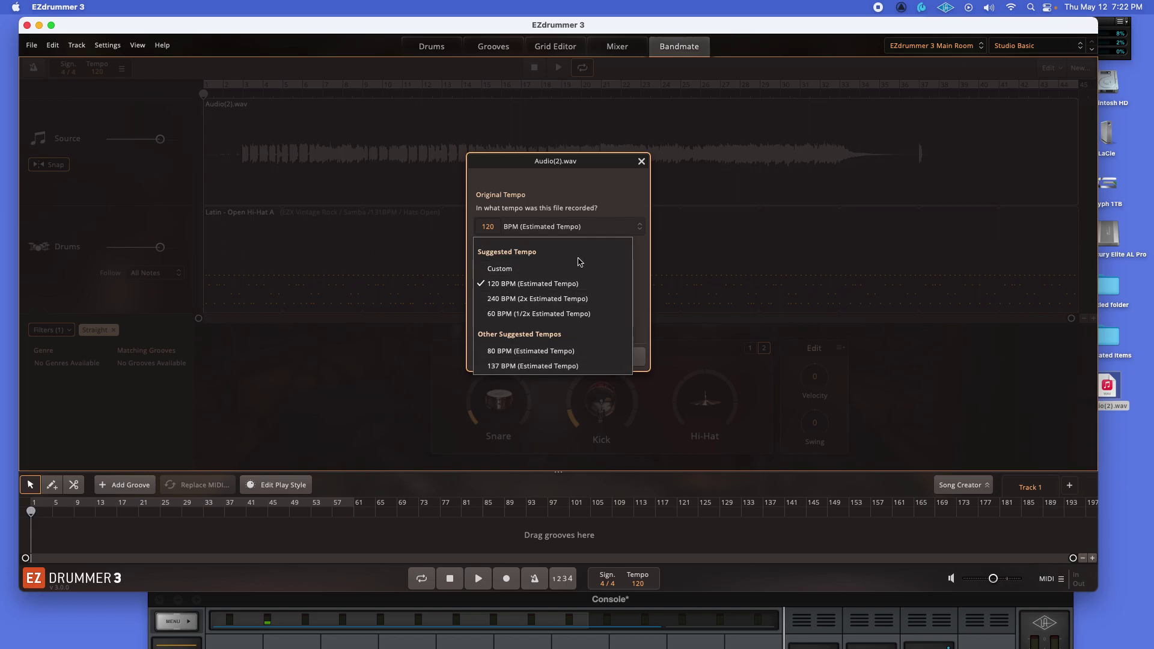
click(620, 217)
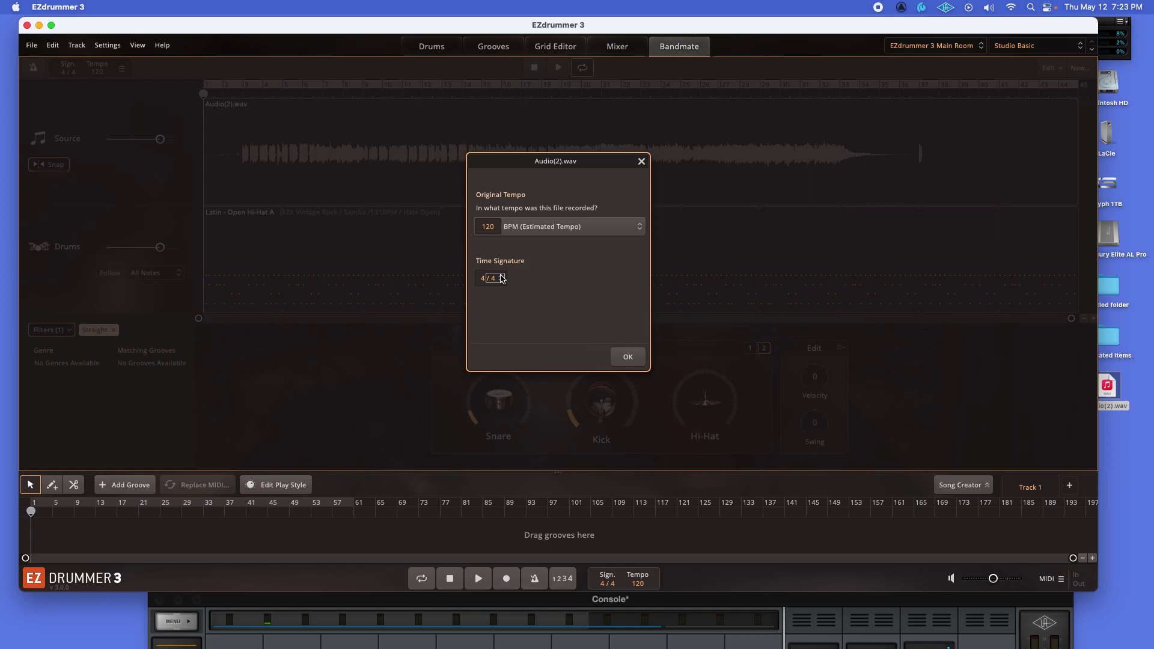
click(627, 358)
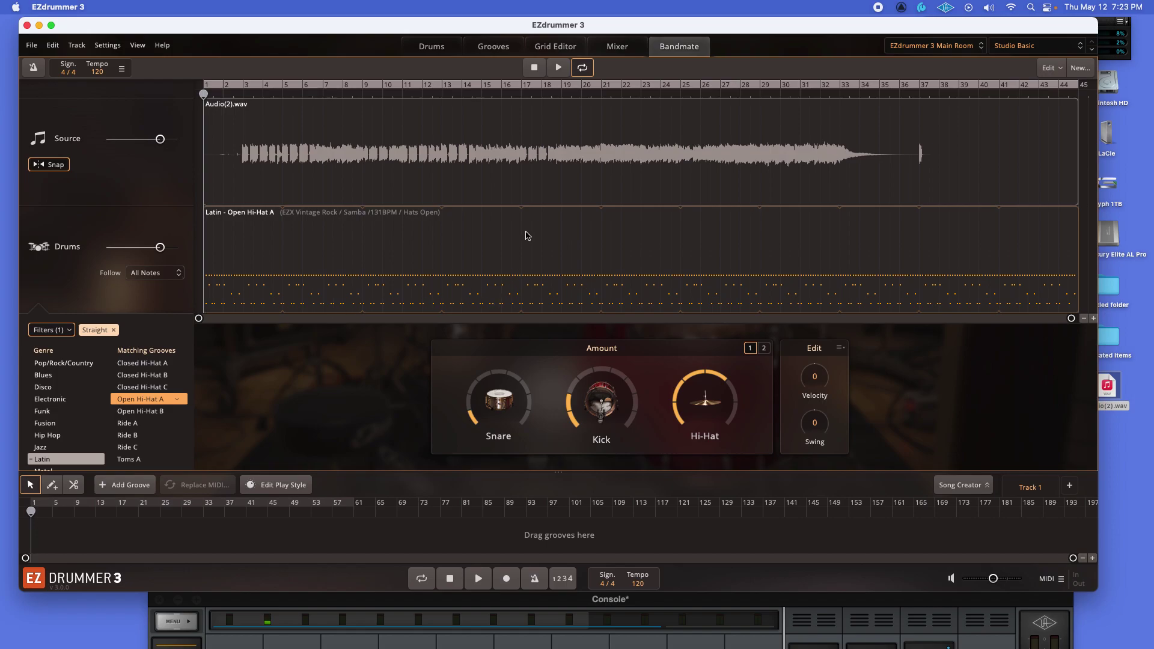
Look through the groove filters and the genre list, and deselect the Latin genre
click(66, 332)
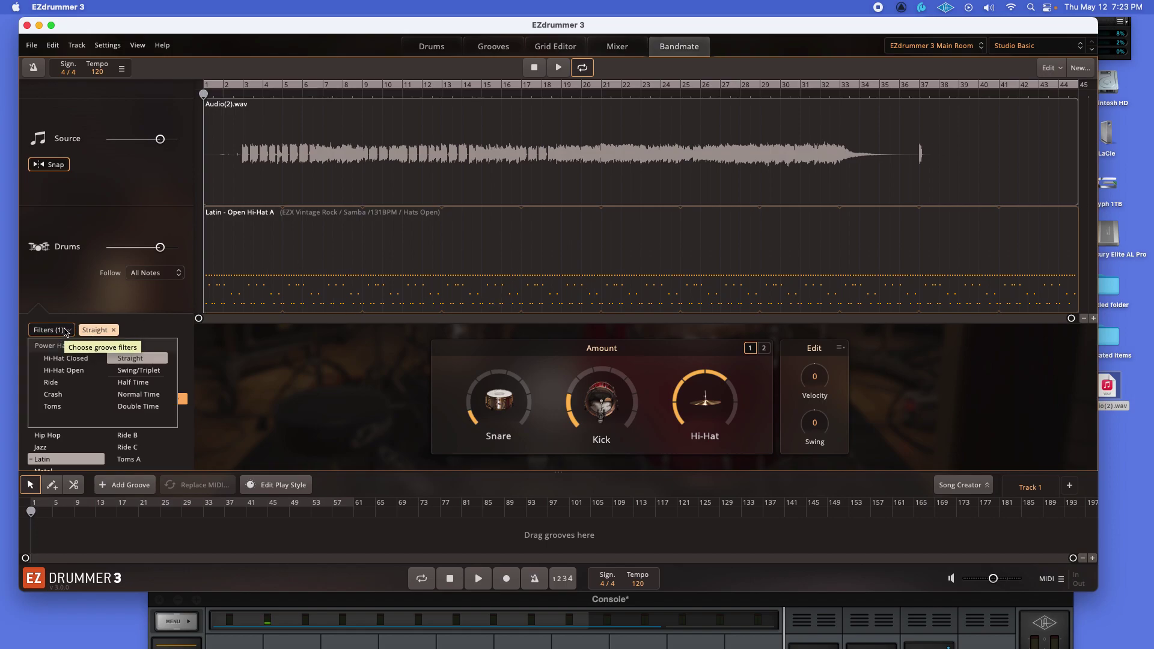
click(146, 329)
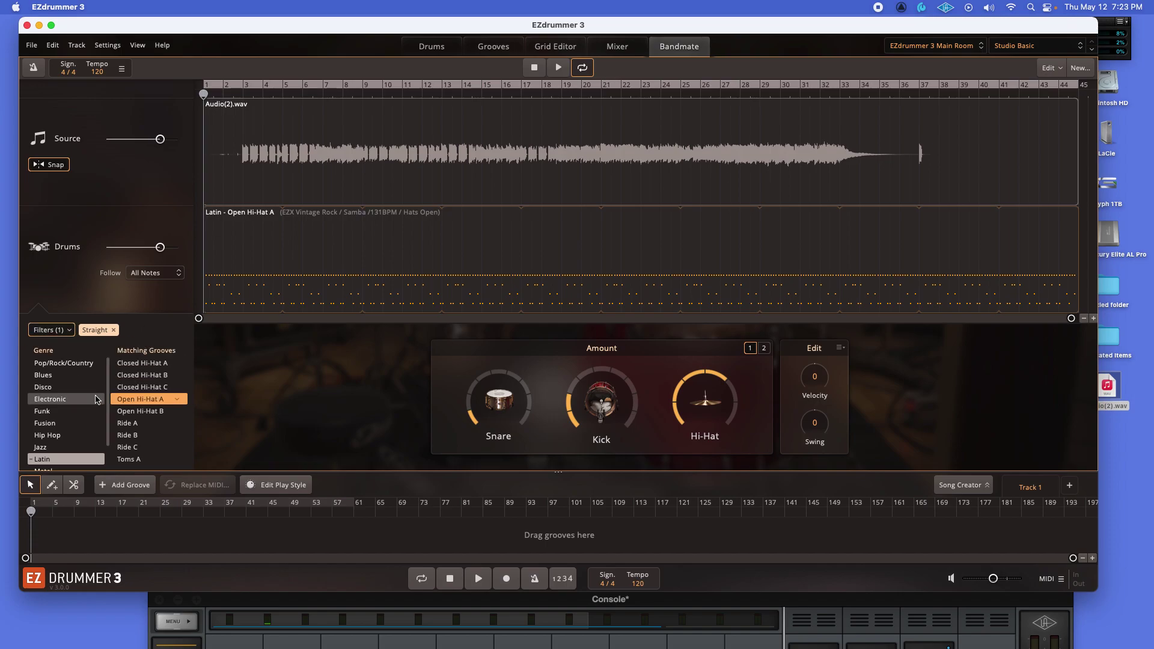
scroll(60, 415, down, 2)
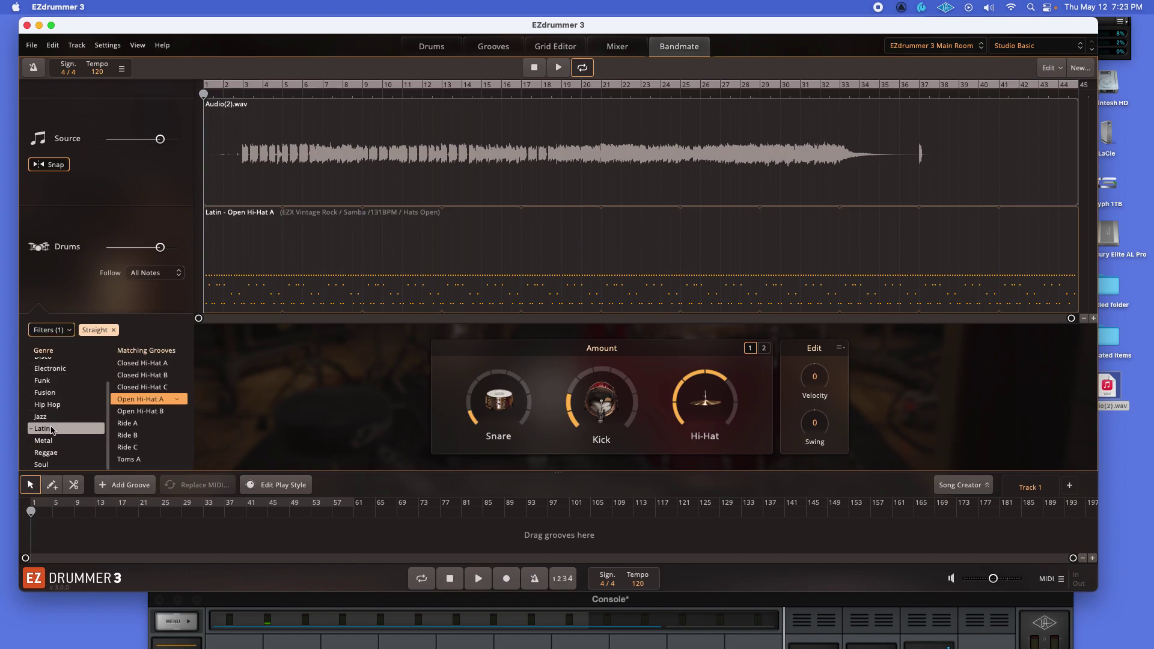
scroll(54, 428, down, 3)
click(63, 429)
scroll(69, 429, up, 3)
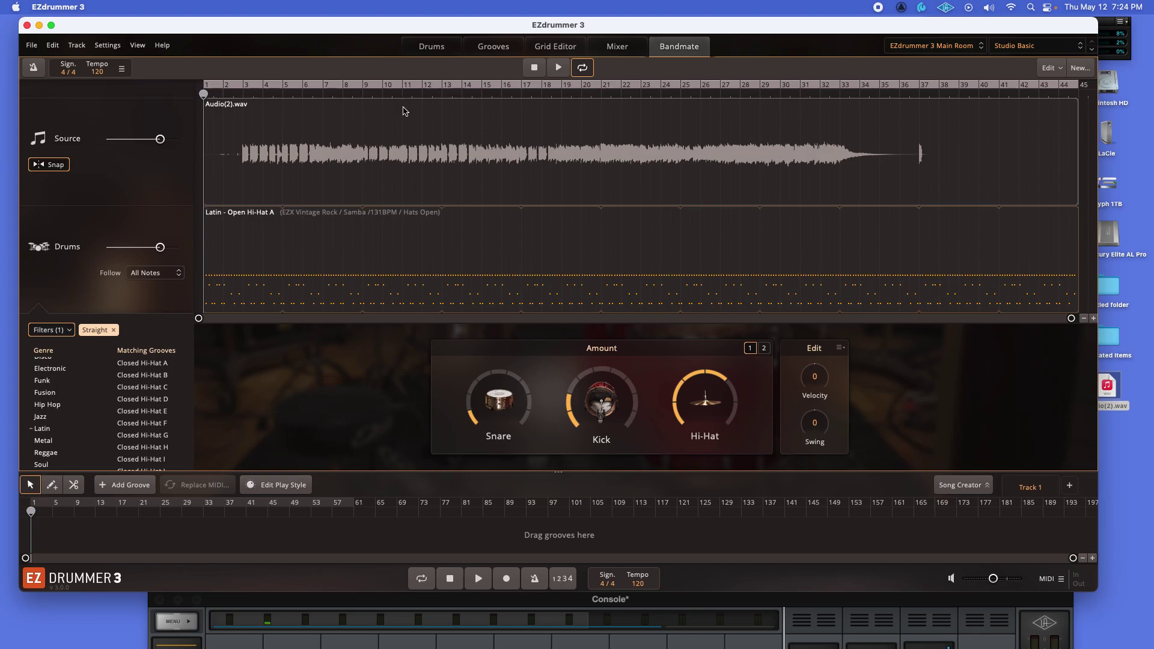
Turn the Bandmate drums level all the way down and loop the audio playback from bar 3 to bar 34
drag(160, 248, 65, 248)
click(555, 71)
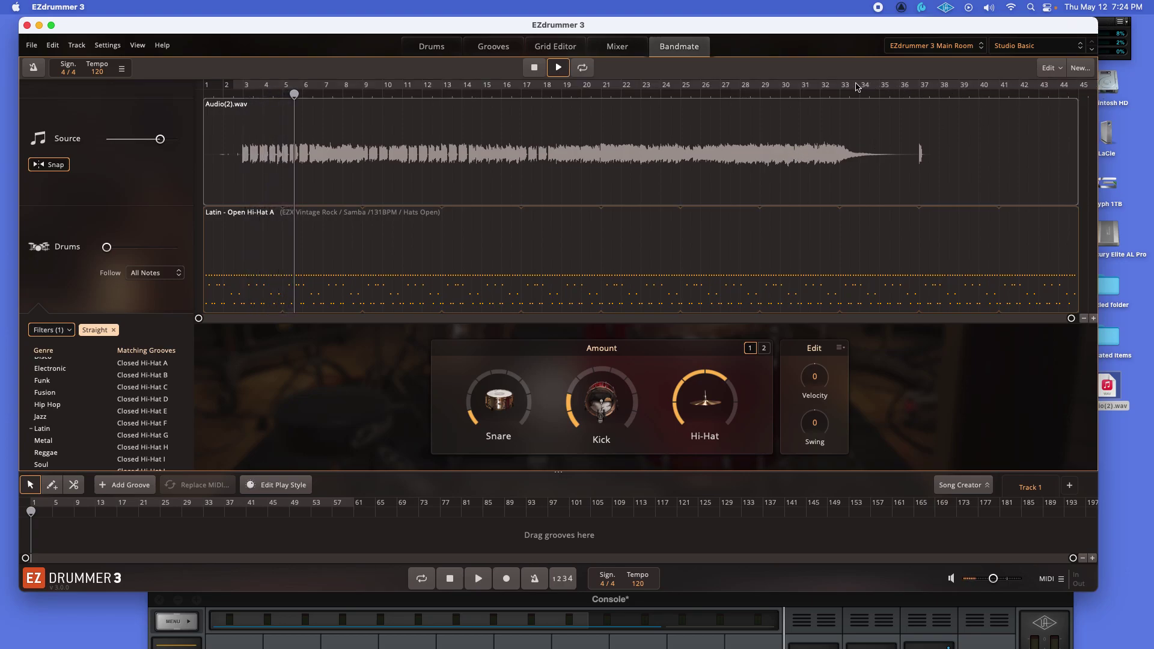
drag(859, 87, 243, 84)
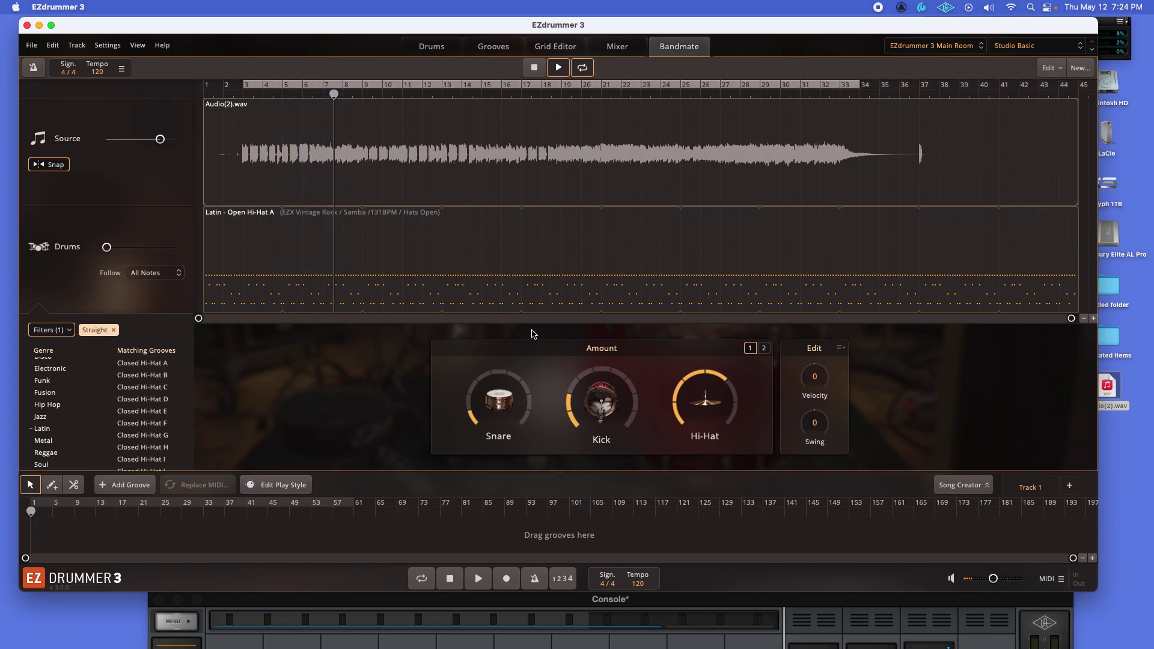
Turn on the metronome and return the playhead to bar 3 at the start of the loop
click(536, 579)
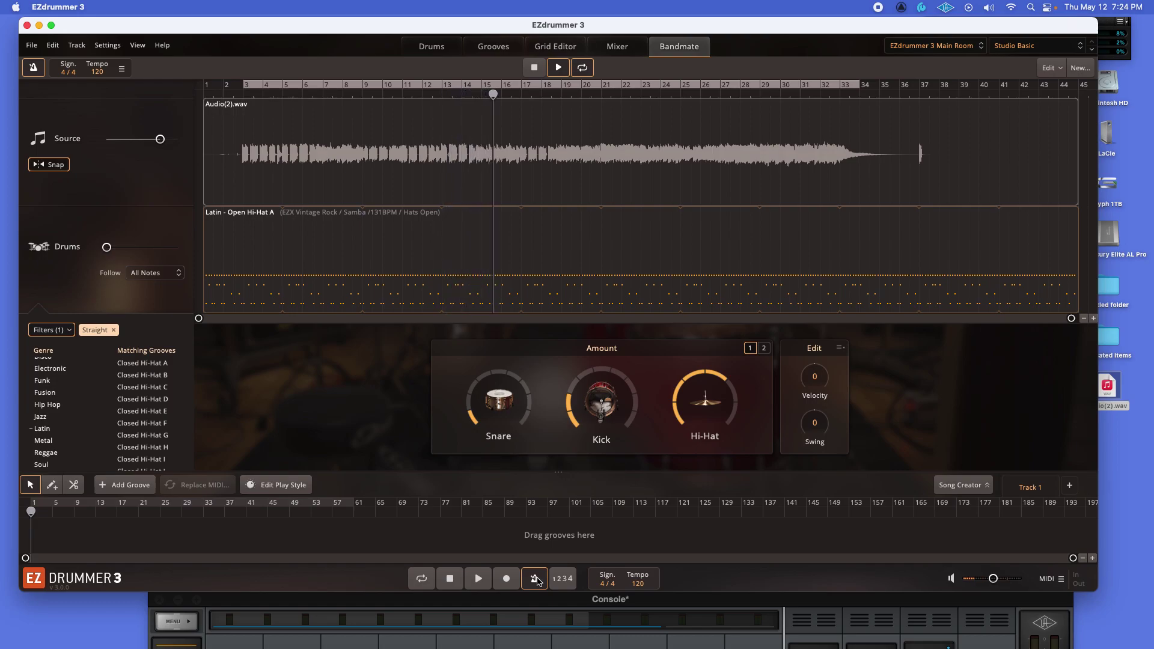
click(244, 95)
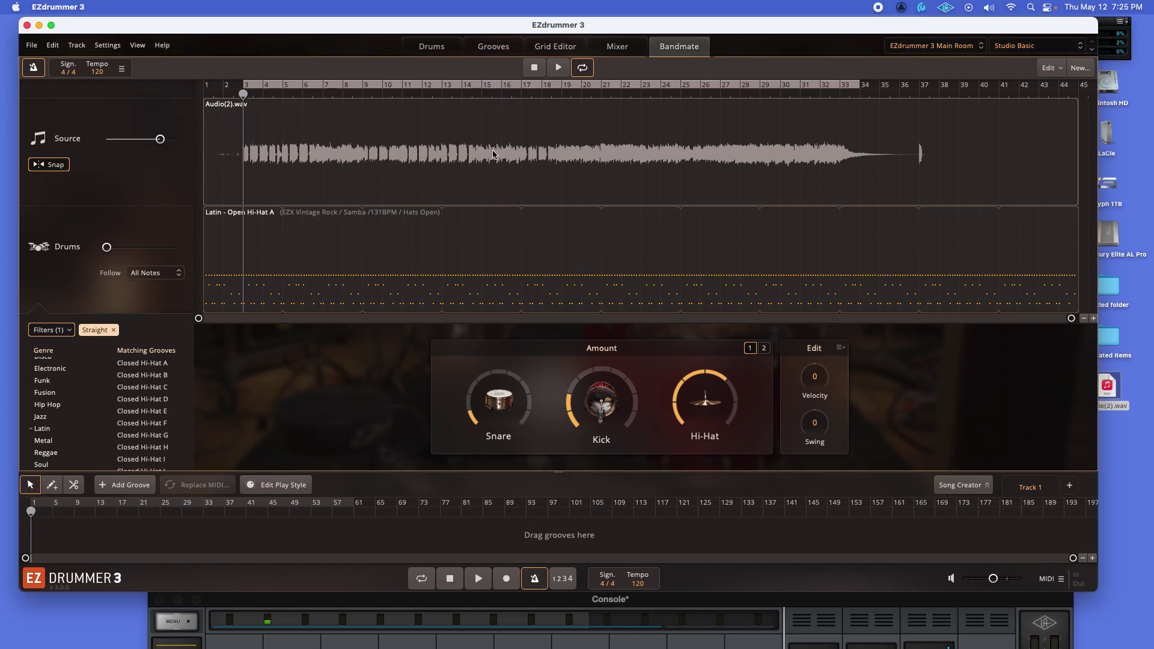
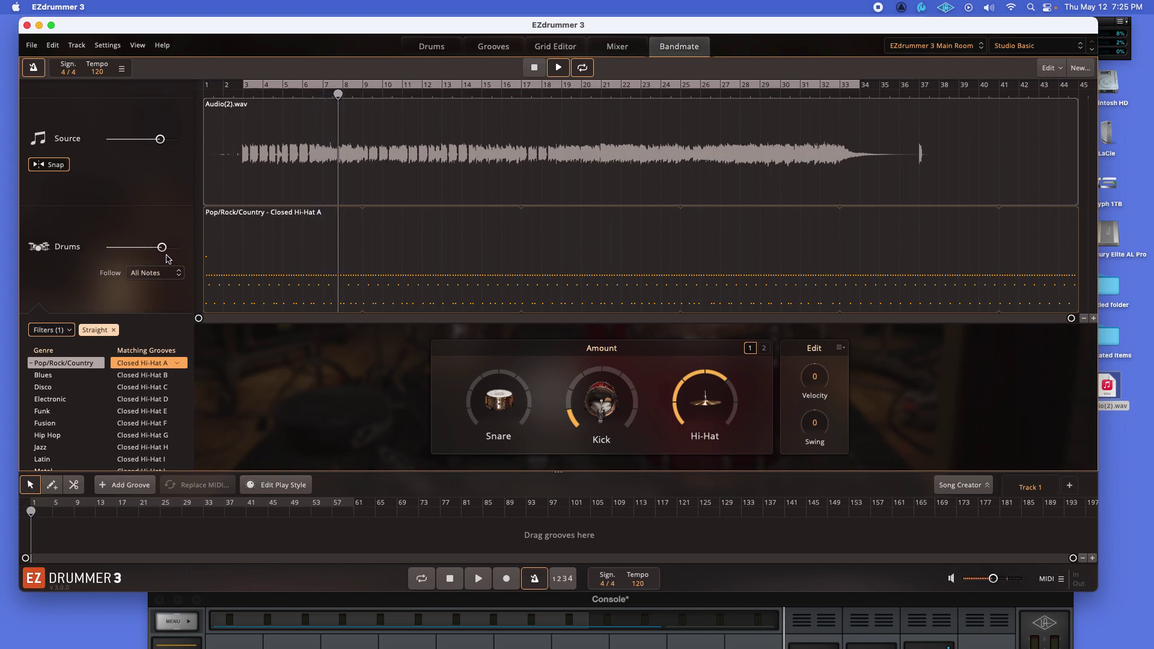
Bring the Bandmate drums level back up and raise the master output volume slightly
click(160, 247)
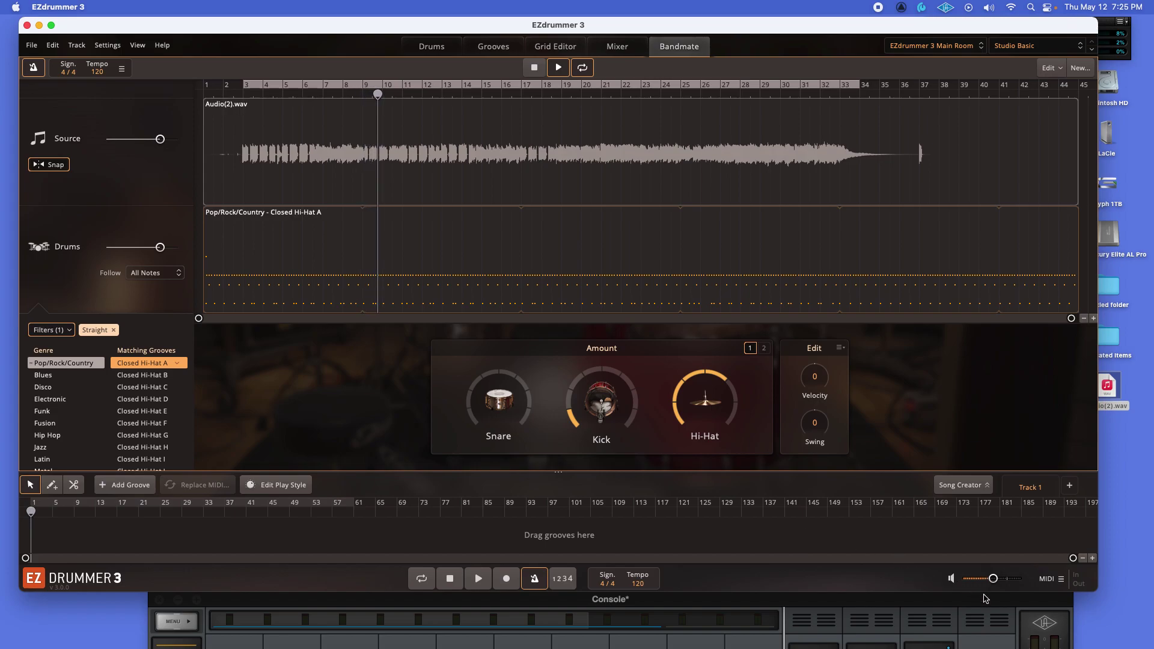
drag(996, 579, 998, 580)
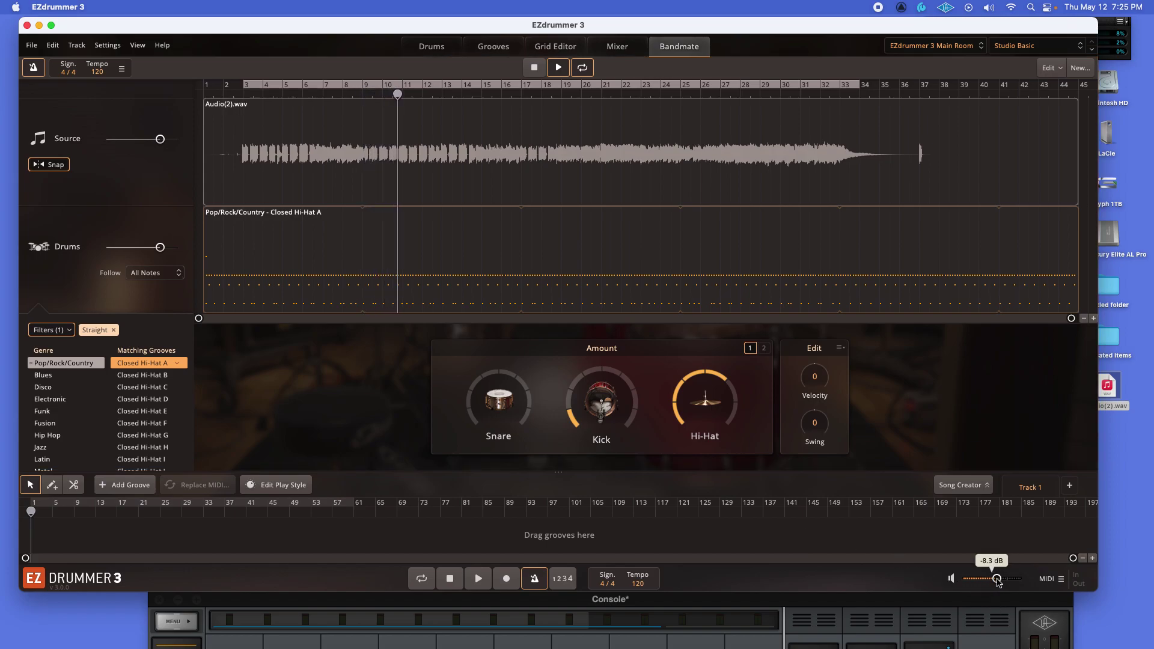
drag(1000, 582, 998, 582)
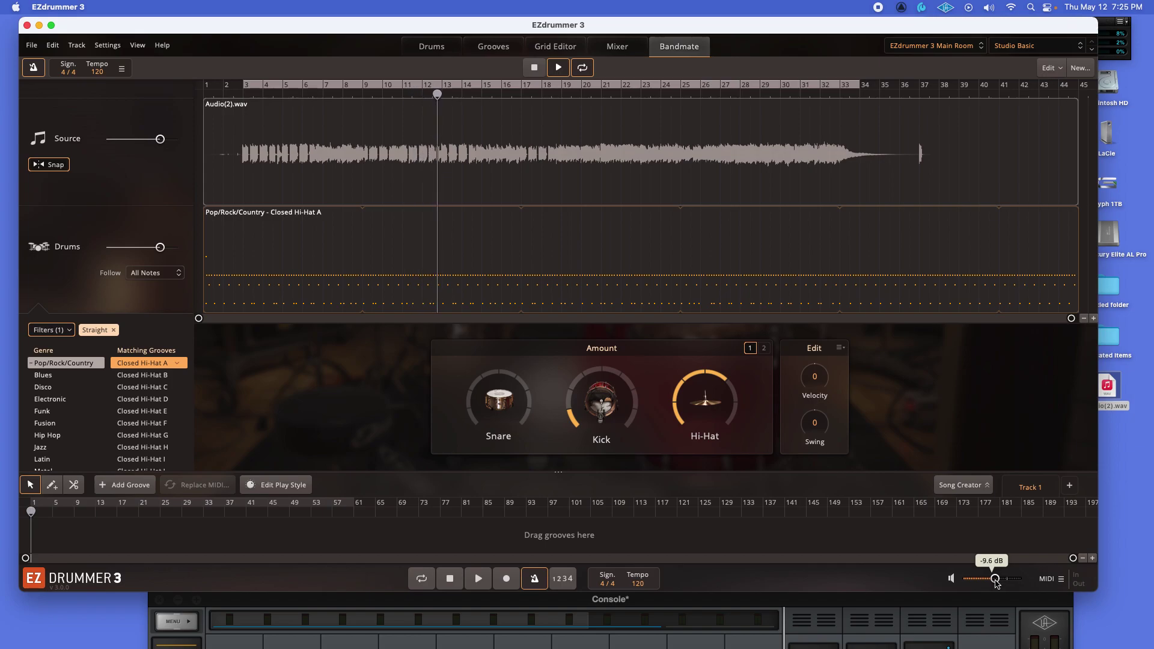
drag(996, 582, 999, 584)
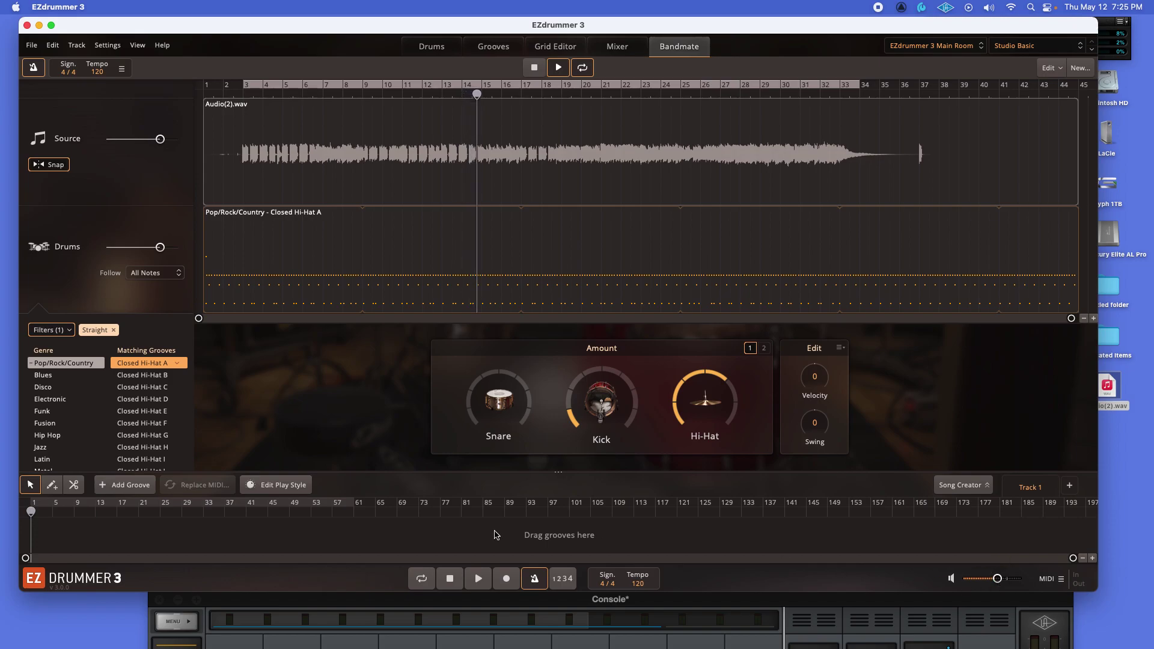
Audition the Pop/Rock/Country groove Closed Hi-Hat D and lower the drums level slightly
click(163, 400)
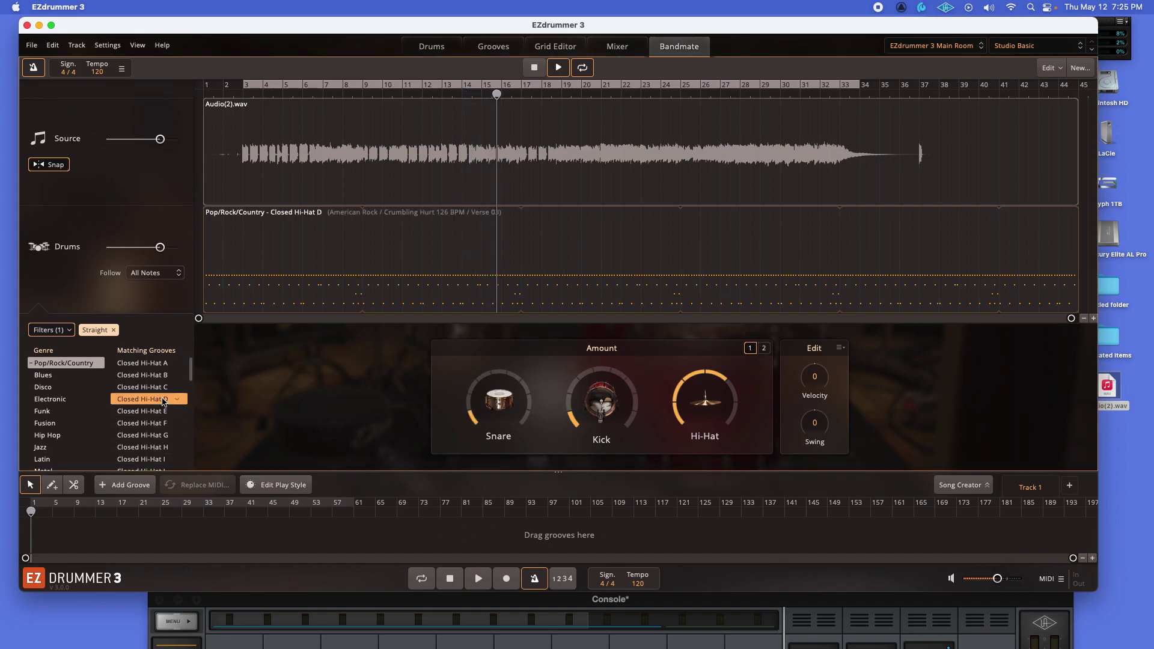
drag(160, 248, 157, 248)
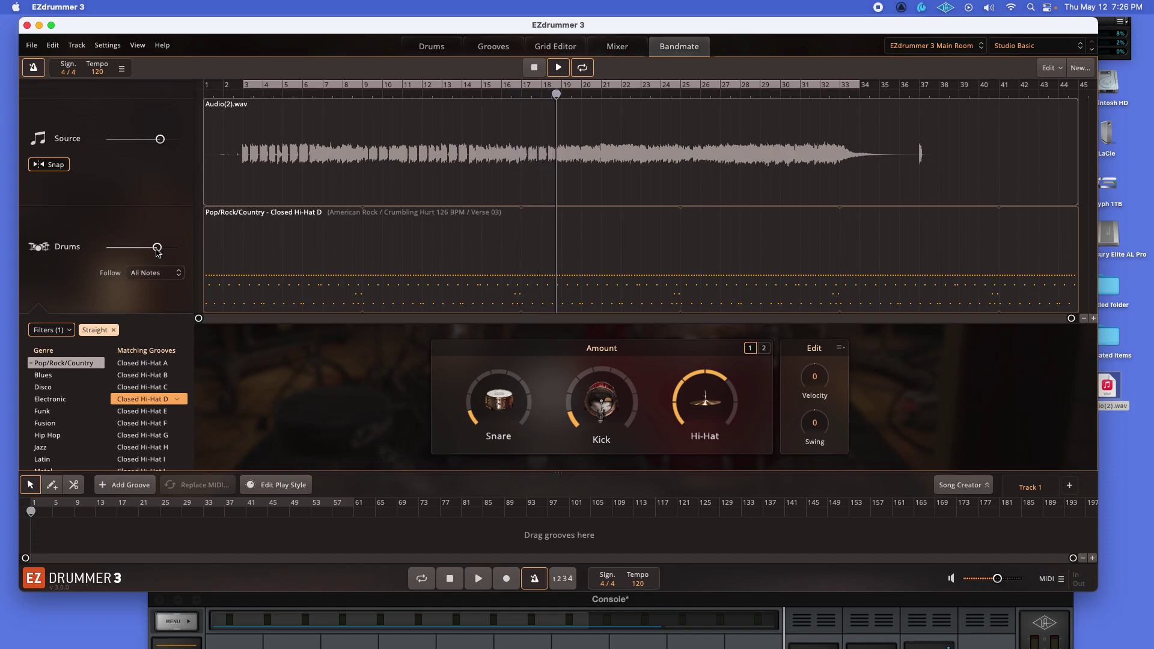
Try the Closed Hi-Hat G groove with a much lower hi-hat amount and a slightly reduced snare amount
click(132, 438)
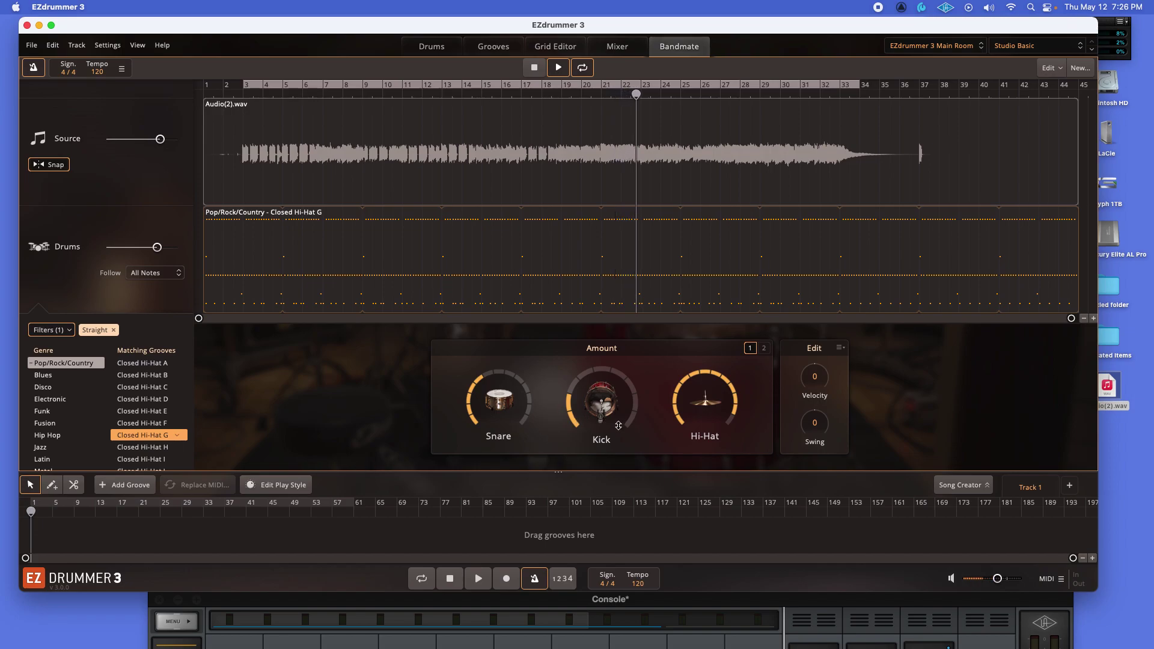
drag(672, 411, 656, 460)
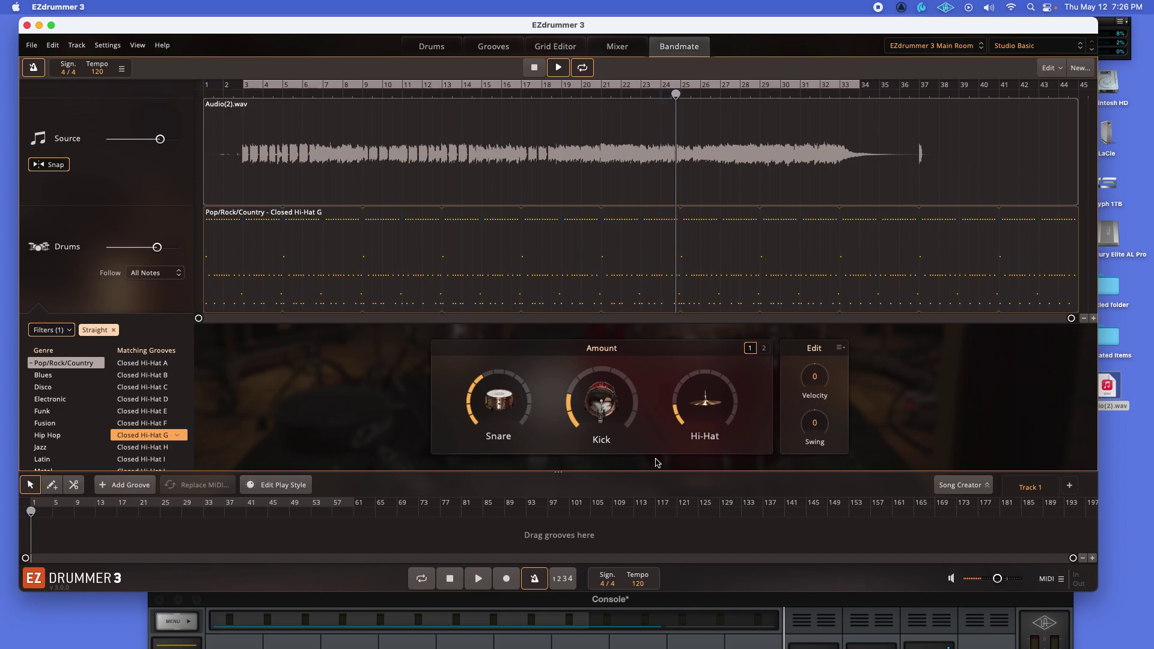
drag(502, 403, 483, 417)
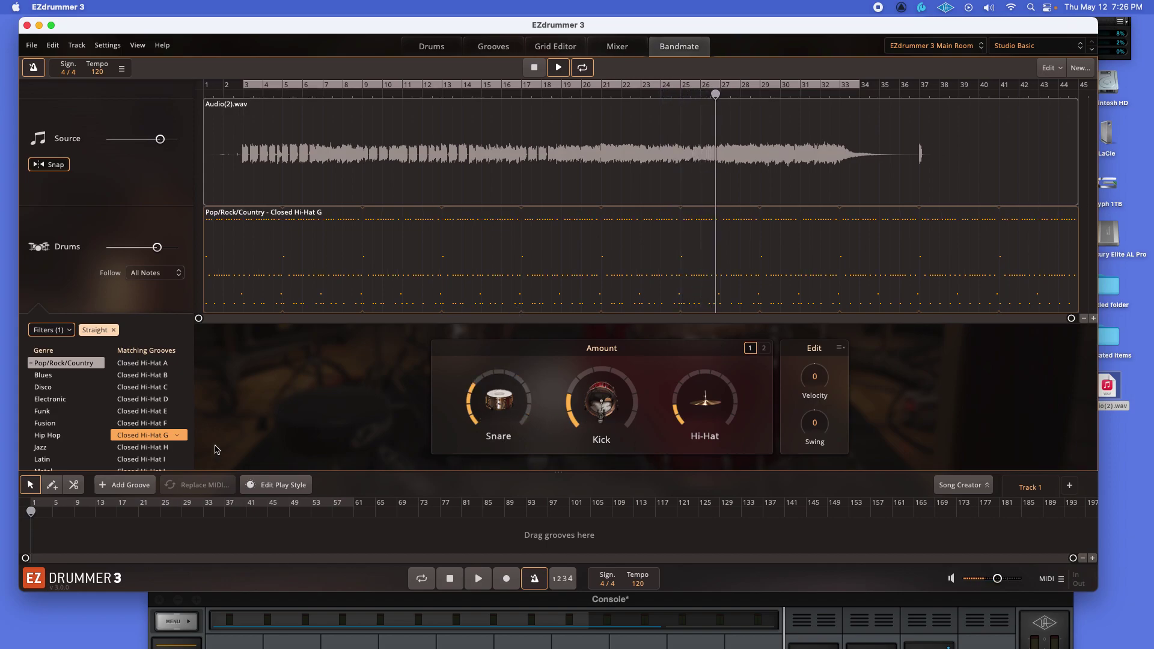
Try the Closed Hi-Hat H groove with the hi-hat amount reduced to the minimum
click(145, 448)
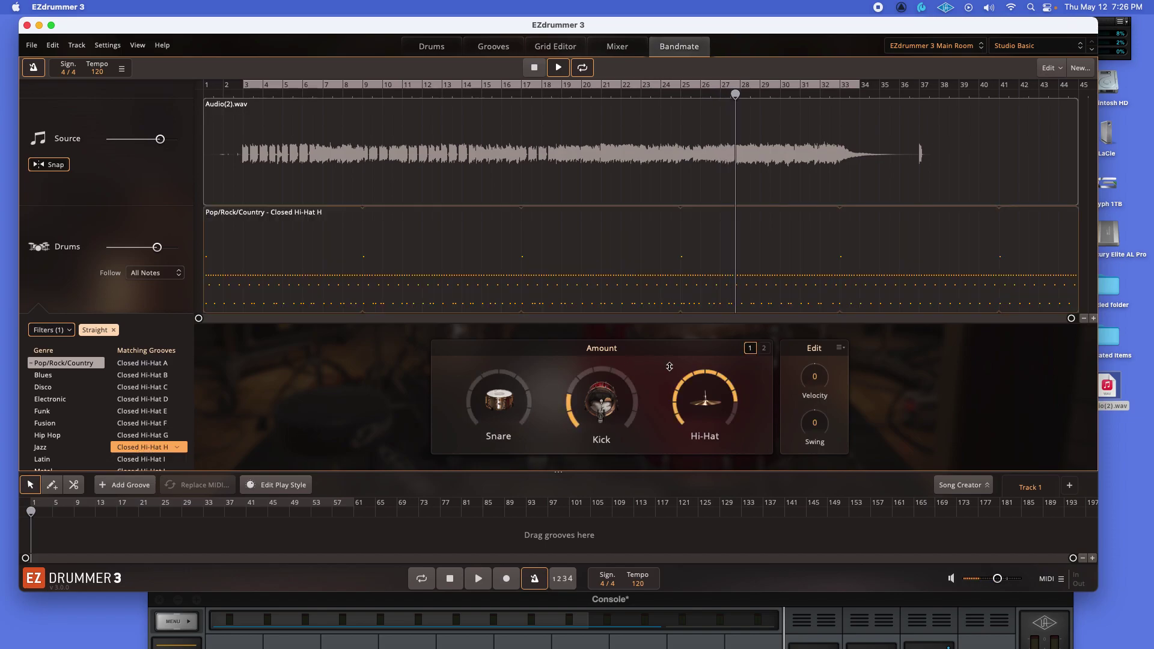
drag(695, 381, 660, 429)
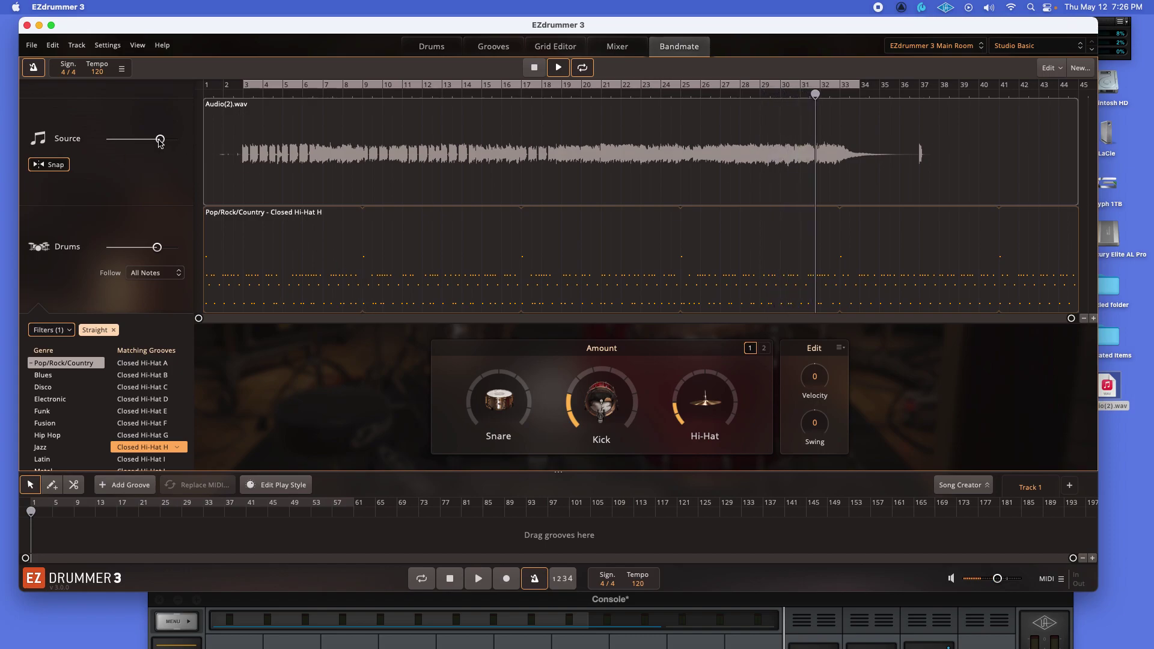
drag(673, 403, 673, 424)
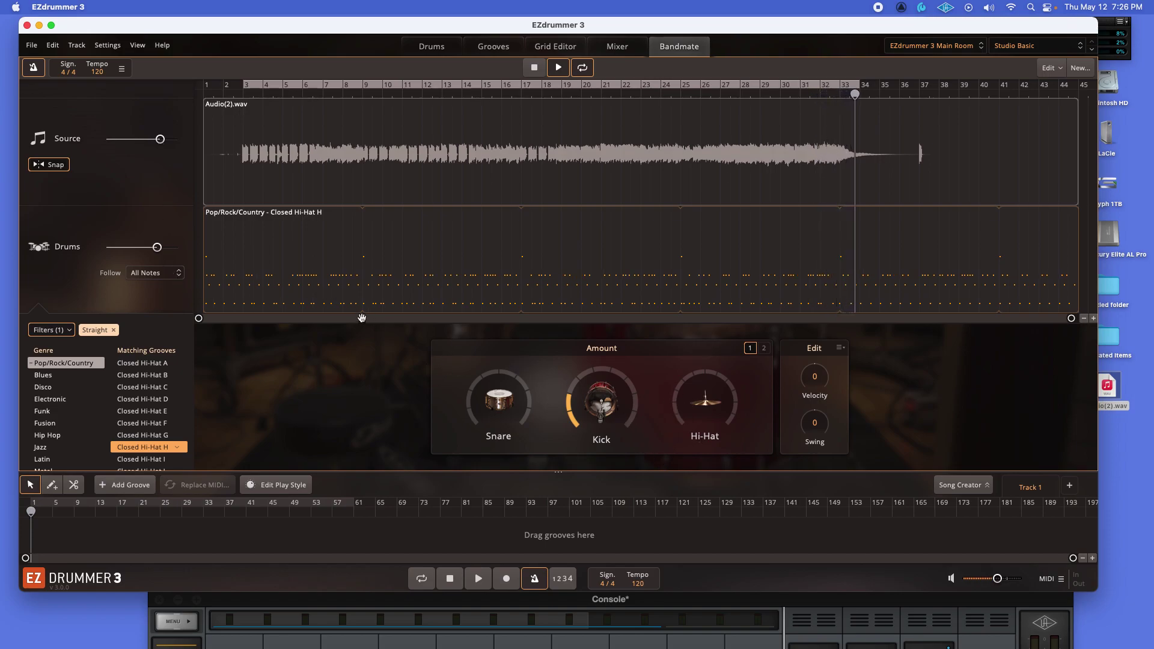
Choose the Closed Hi-Hat N groove, increase its kick amount to a medium level and set its snare amount to level 4
scroll(120, 399, down, 3)
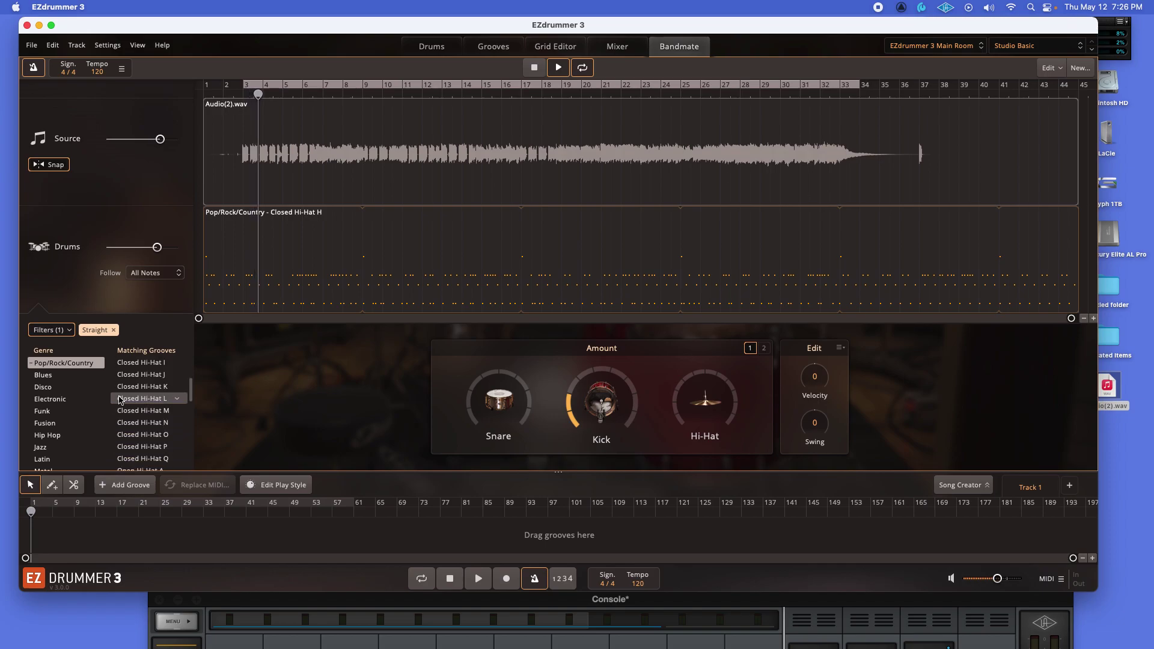
click(130, 423)
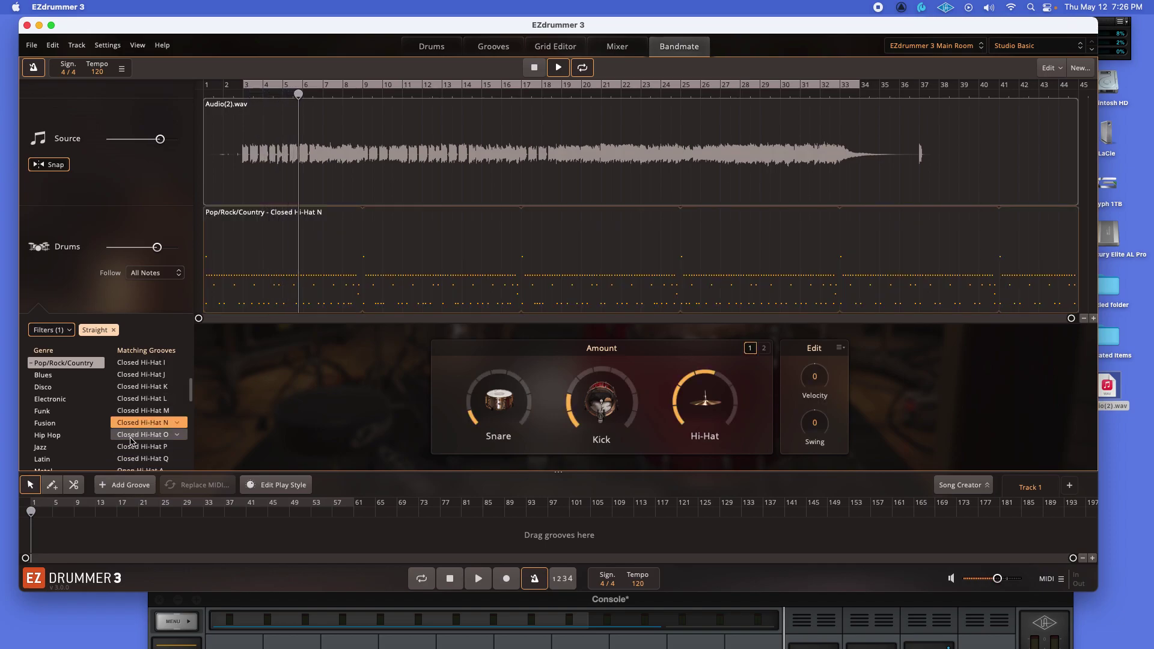
drag(586, 427, 618, 338)
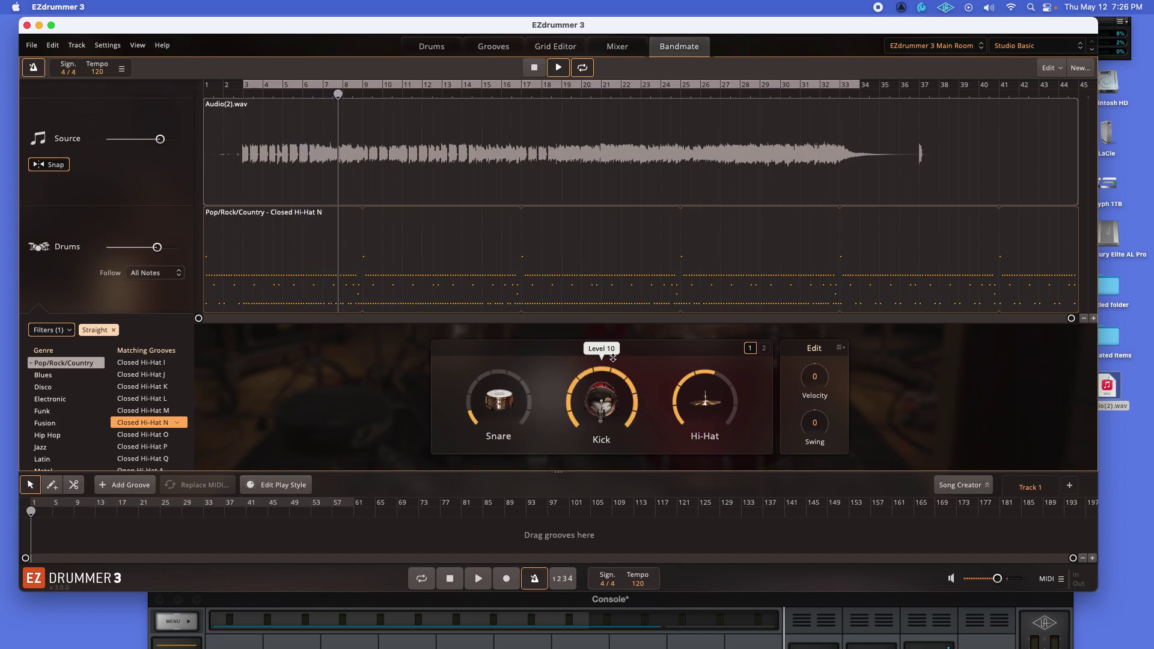
drag(605, 384, 571, 408)
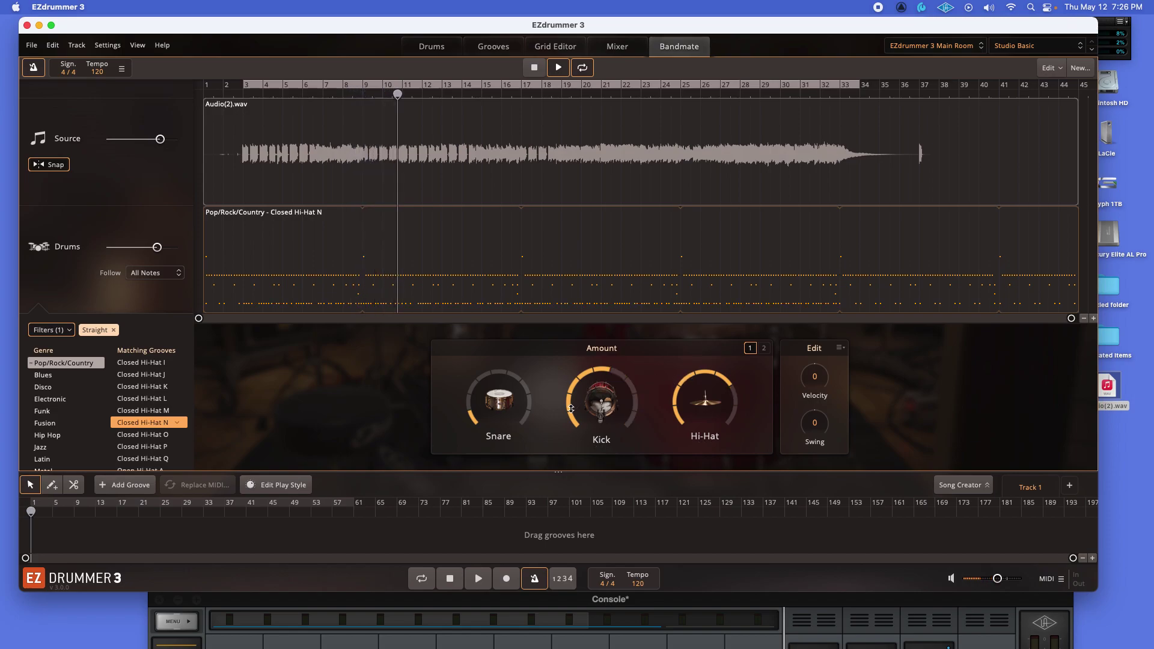
drag(476, 377, 469, 388)
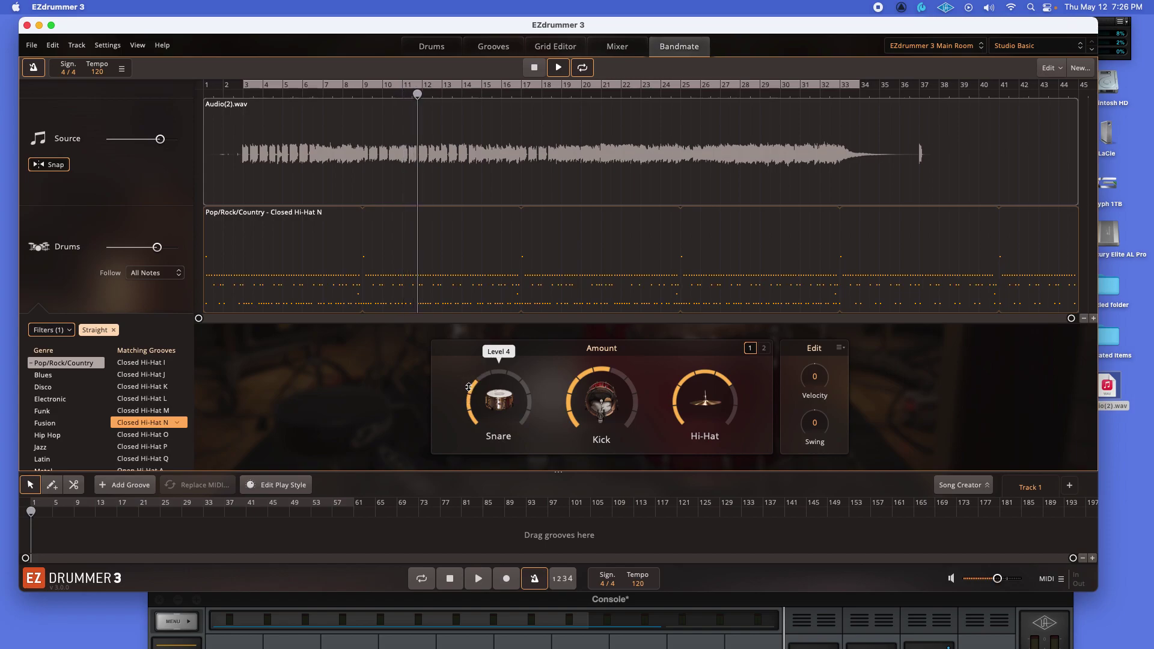
Solo the Snare Top and Snare Bottom channels in the mixer and return to Bandmate
click(450, 49)
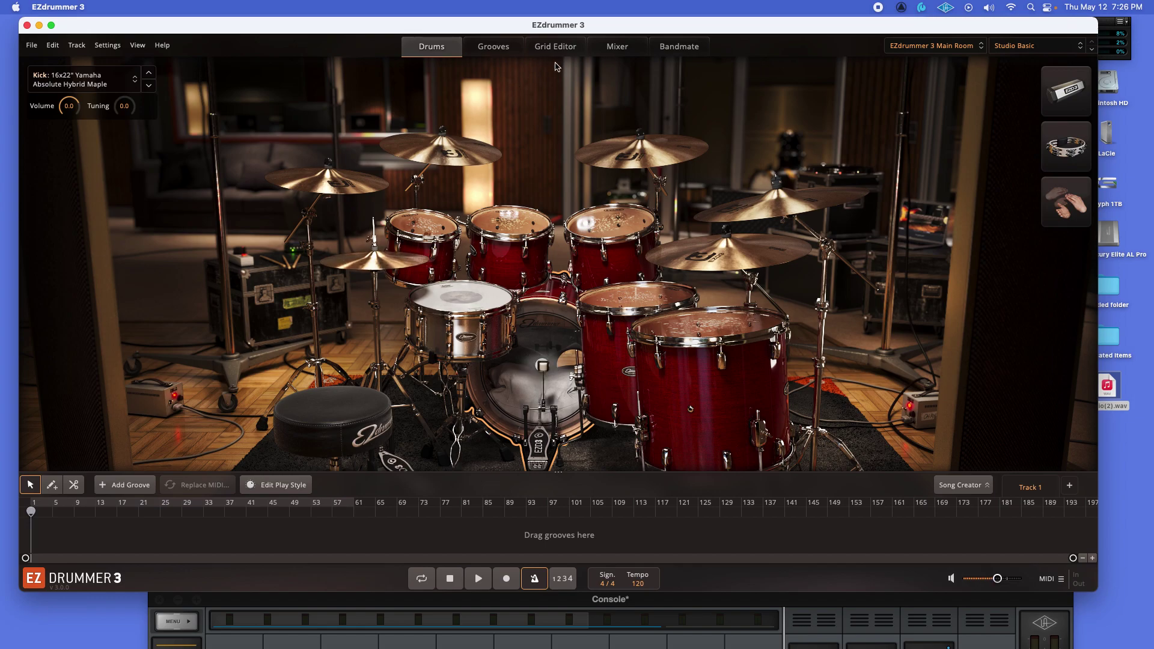
click(630, 53)
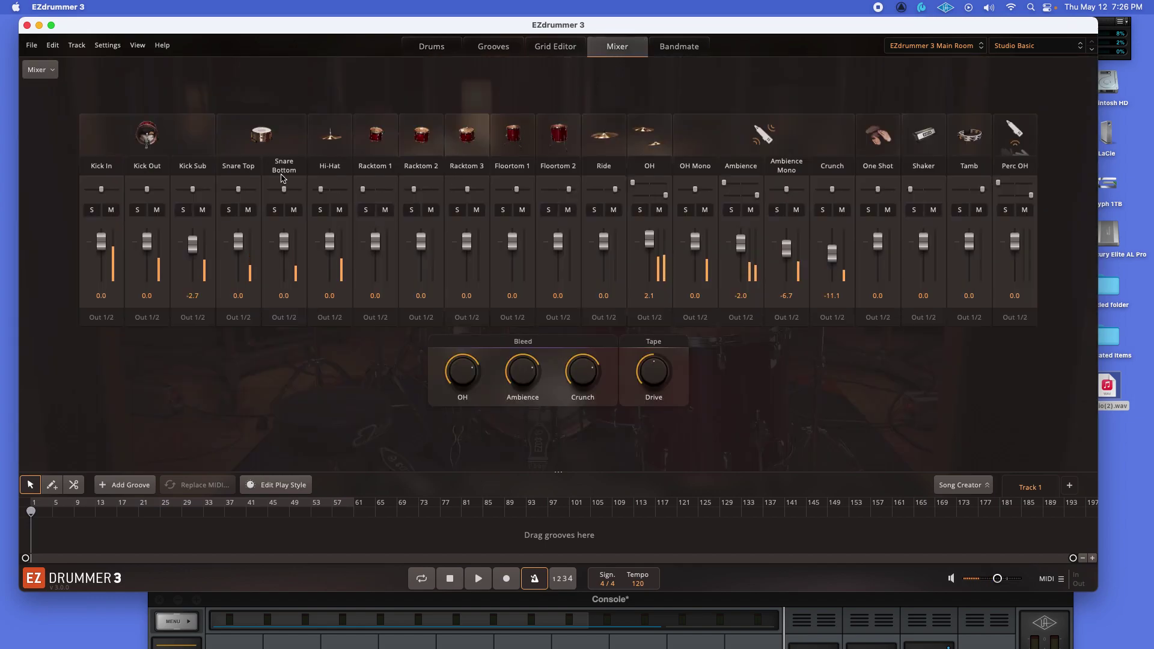
click(229, 210)
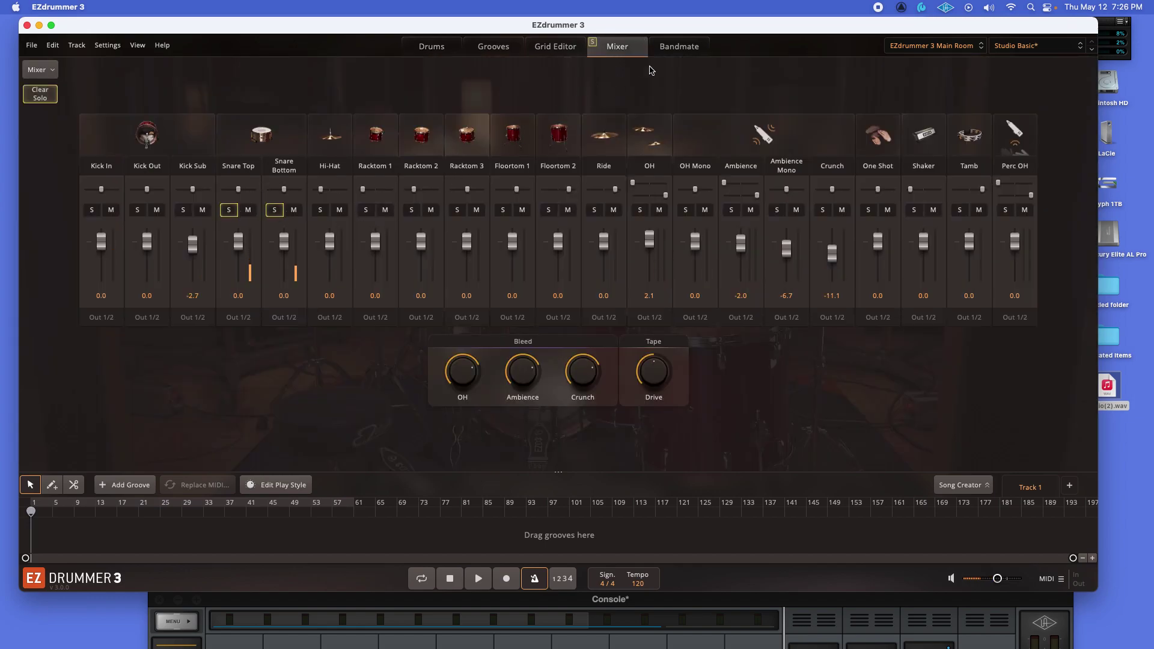
click(681, 46)
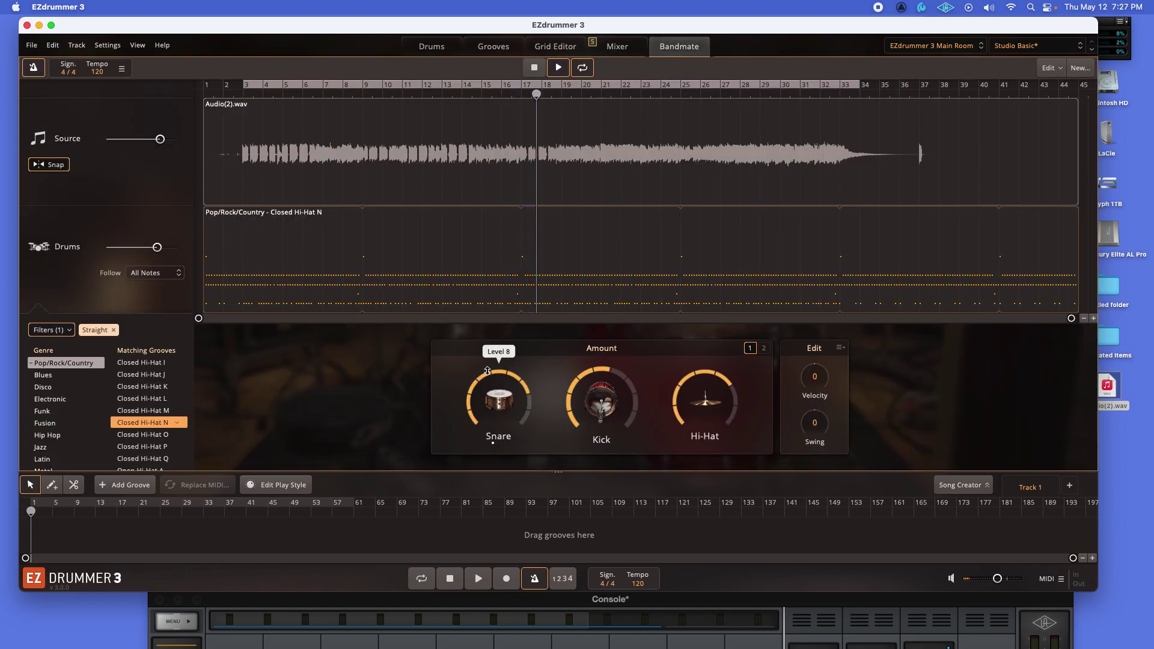
Compare several snare amounts for Closed Hi-Hat N with the snare soloed, ending on a low amount and stopping playback
key(space)
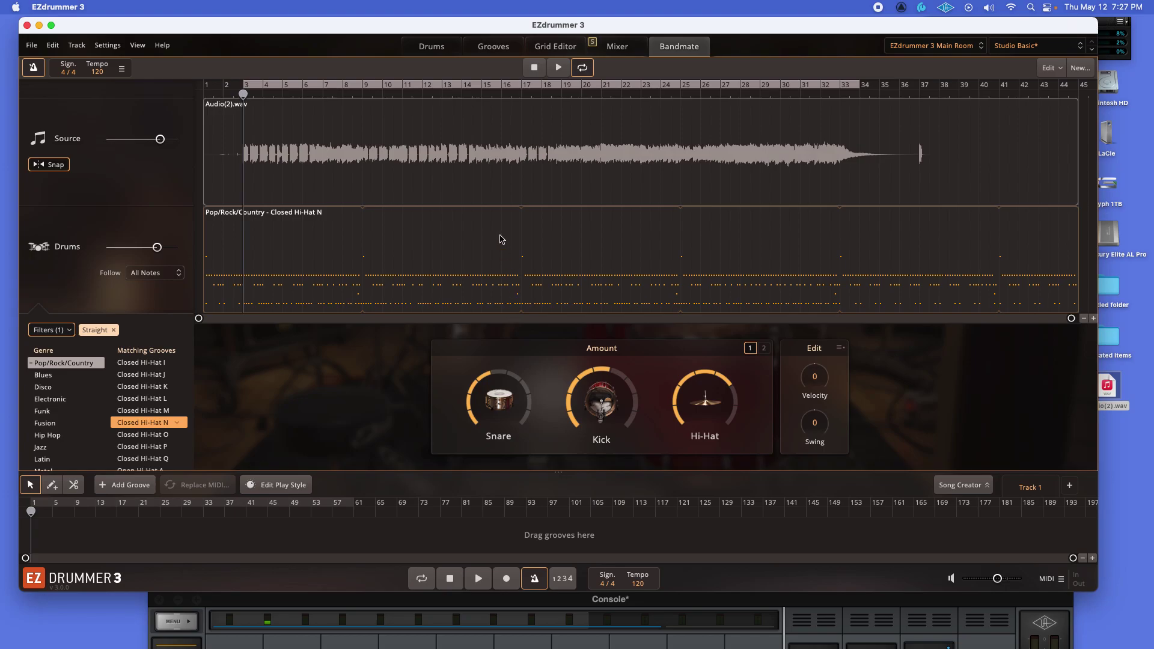
drag(475, 402, 507, 345)
drag(479, 433, 478, 444)
click(558, 68)
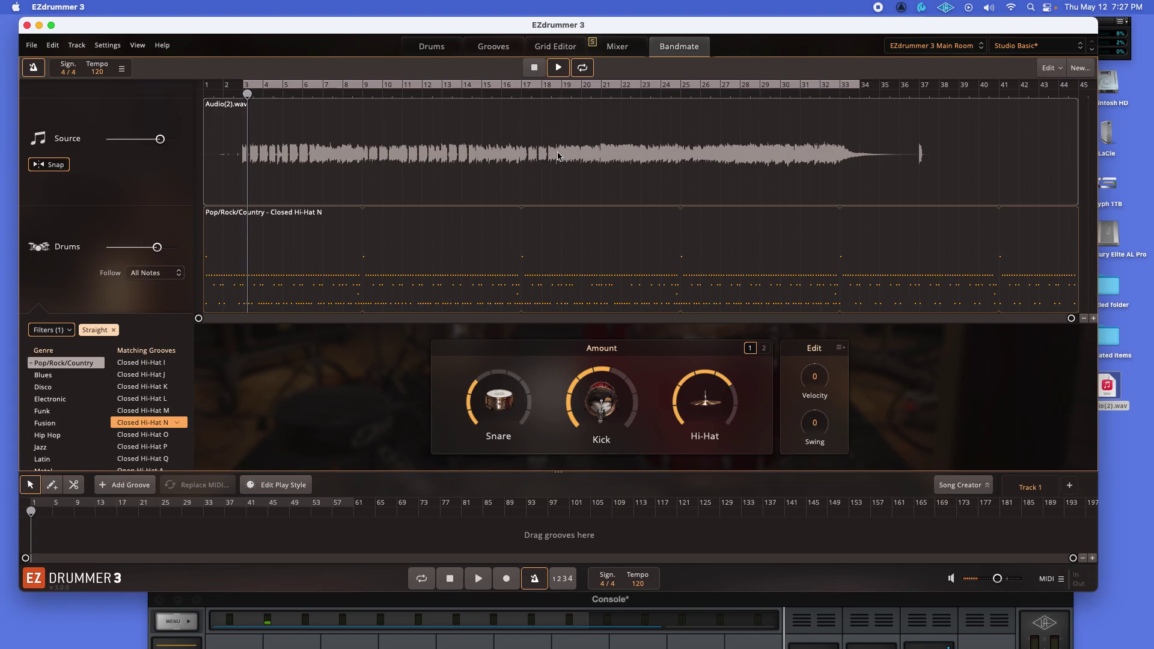
drag(494, 400, 509, 376)
key(space)
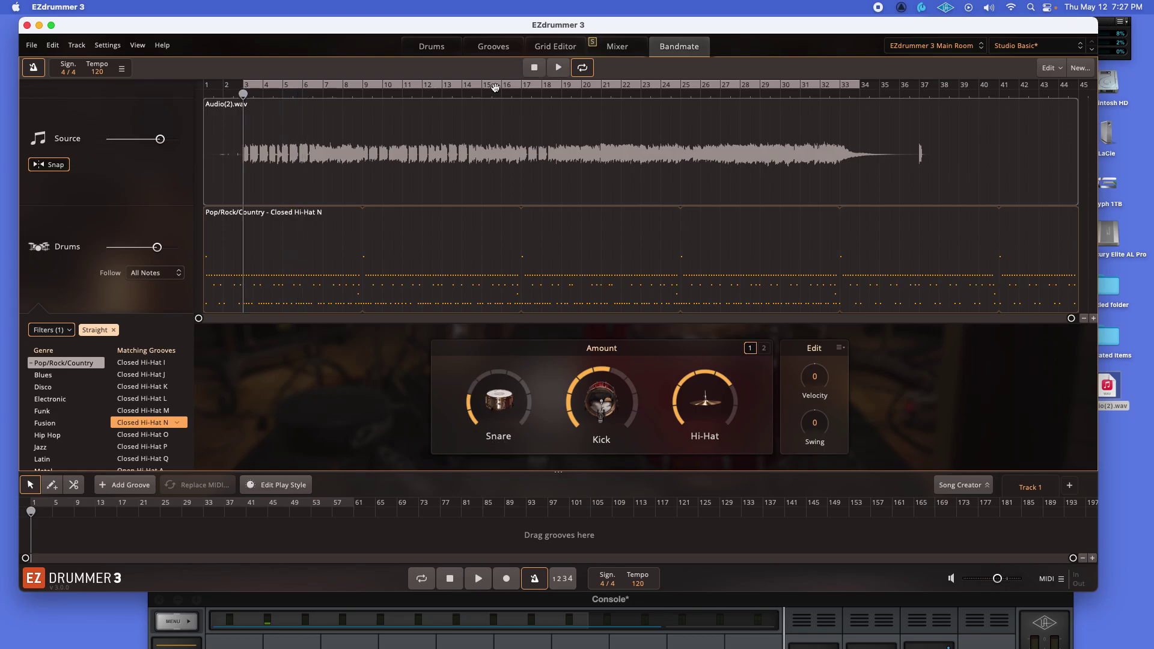
Clear the snare solos in the mixer and return to Bandmate
click(433, 48)
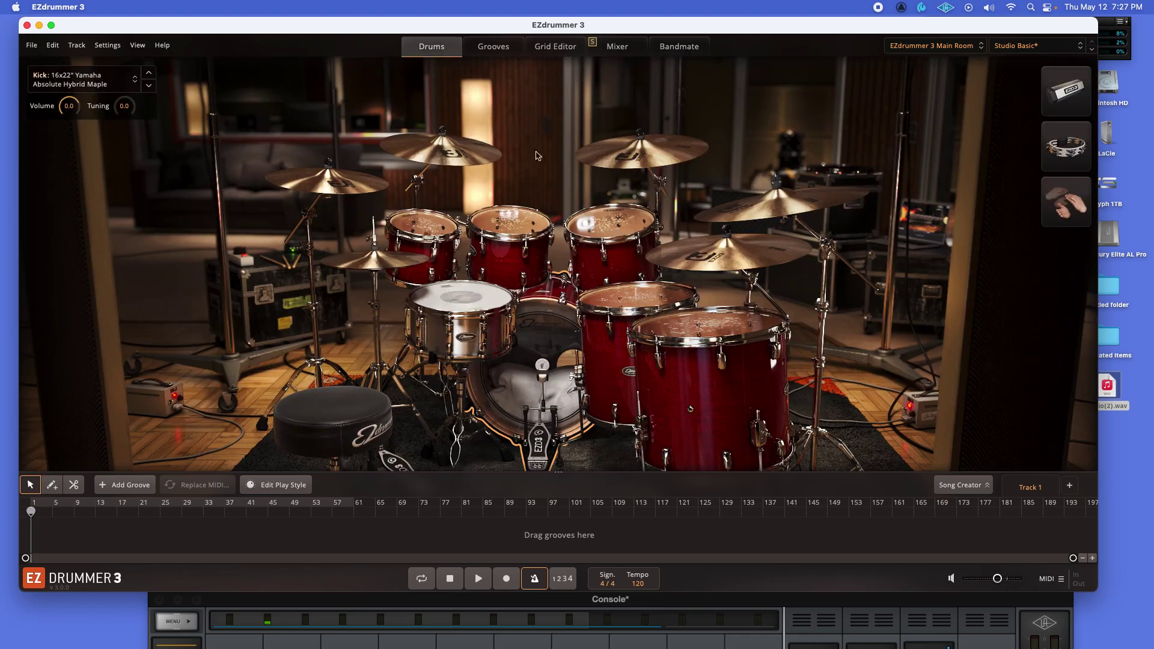
click(568, 54)
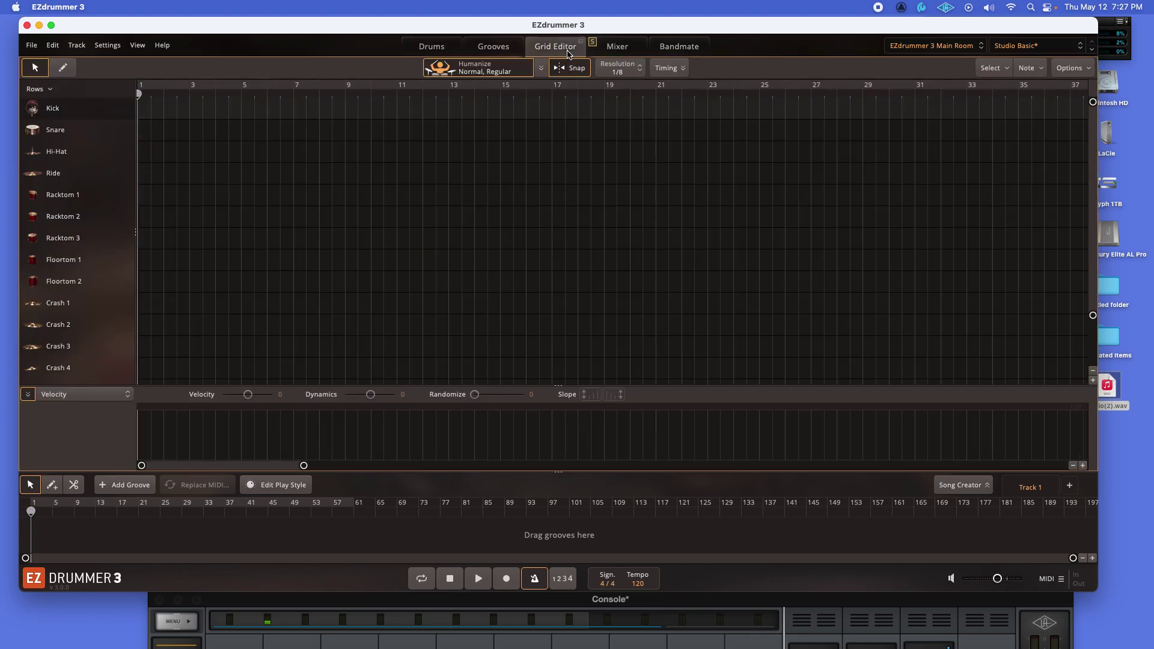
click(627, 48)
click(671, 49)
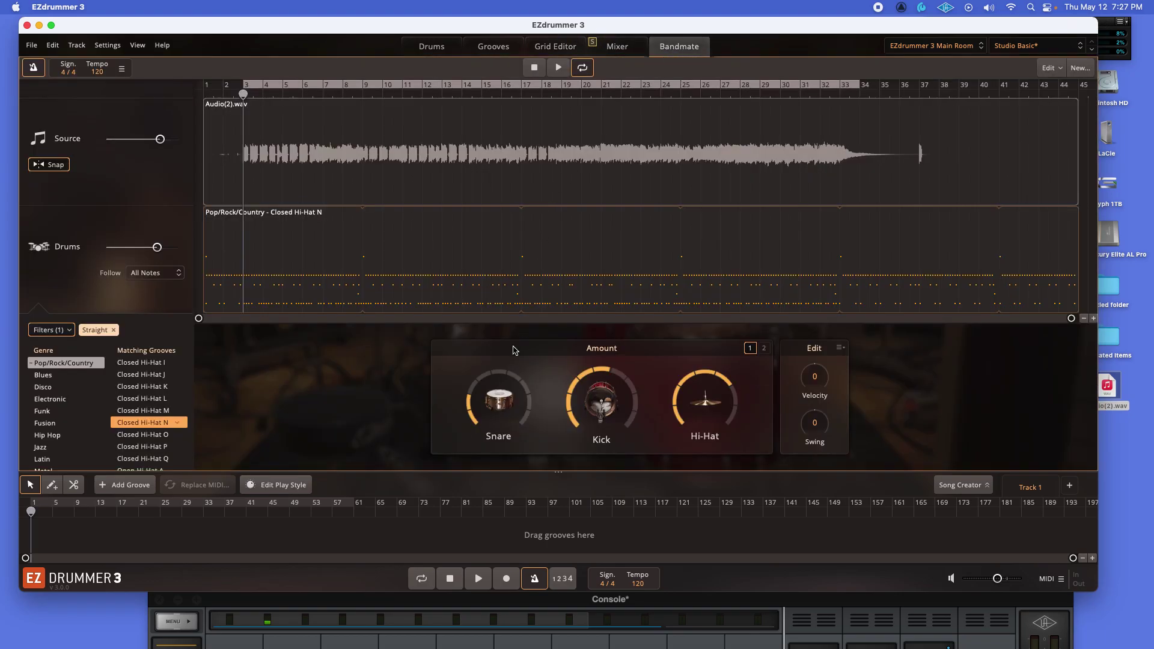
click(609, 48)
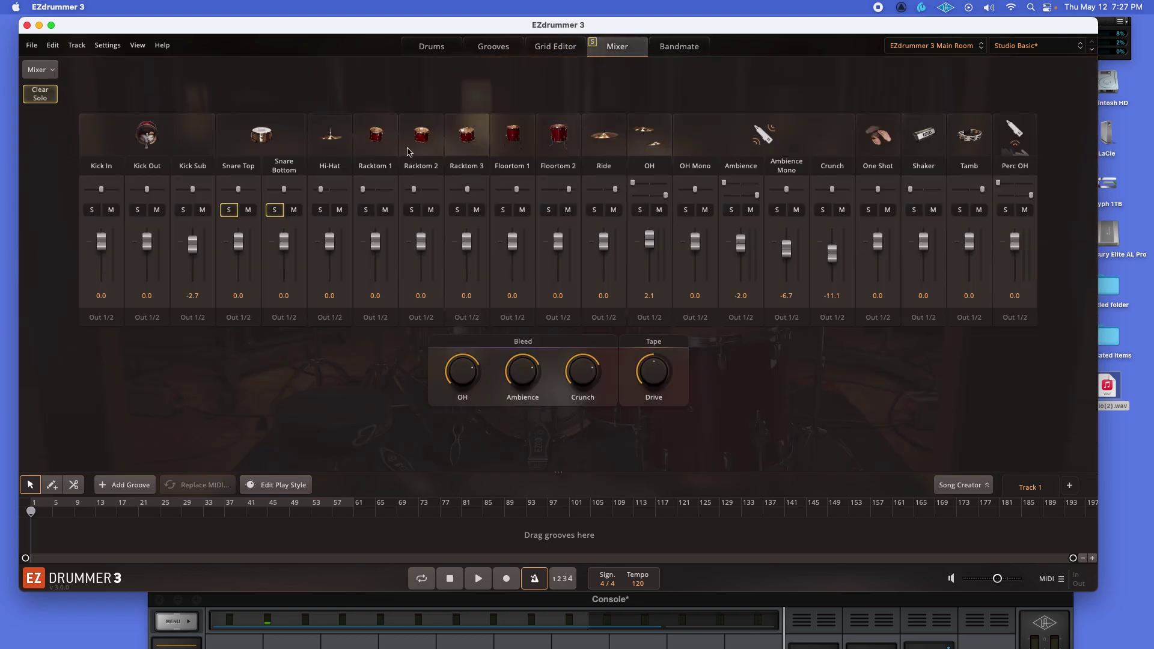
click(268, 215)
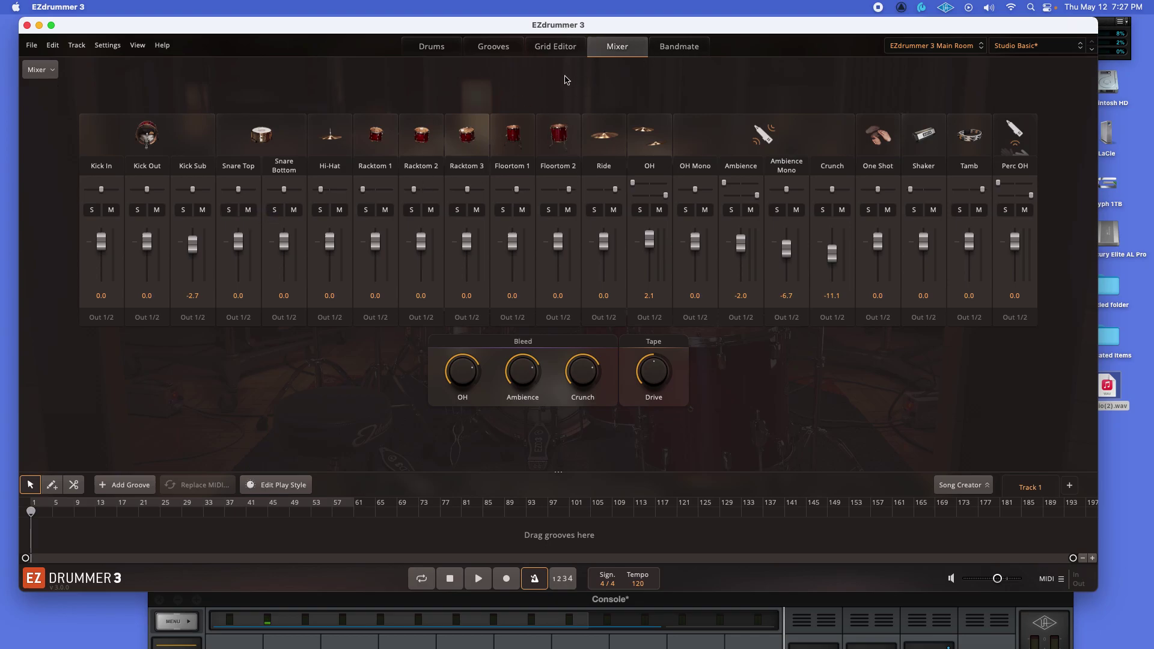
click(667, 45)
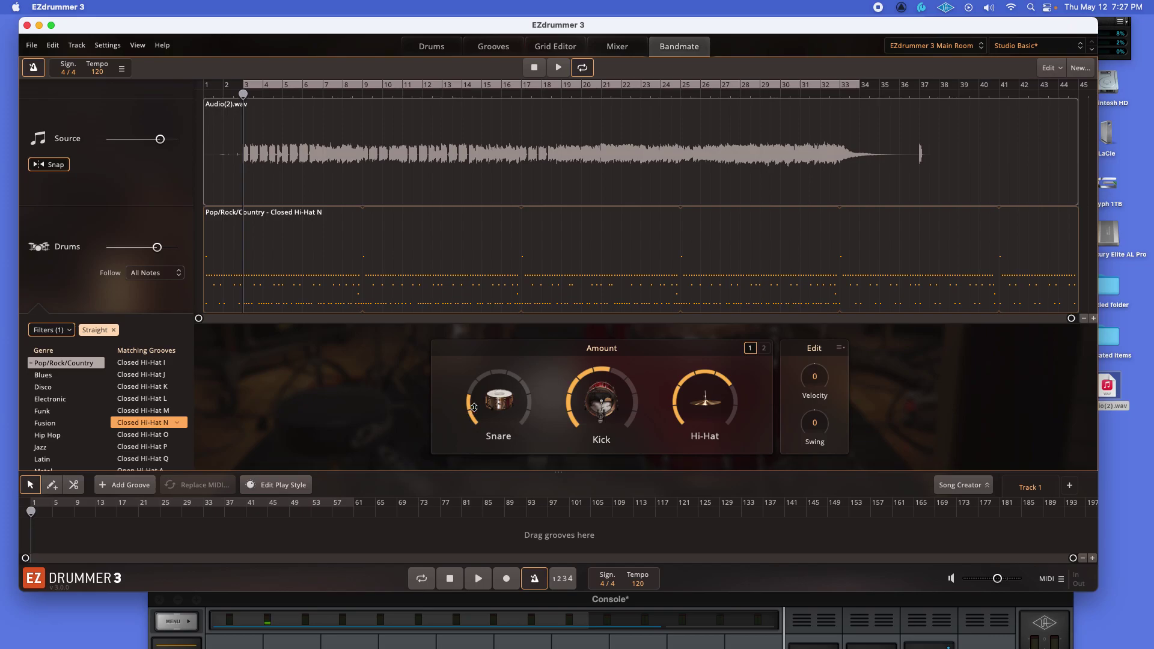
Audition the Pop/Rock/Country grooves Closed Hi-Hat P and Open Hi-Hat A against the recording
click(188, 445)
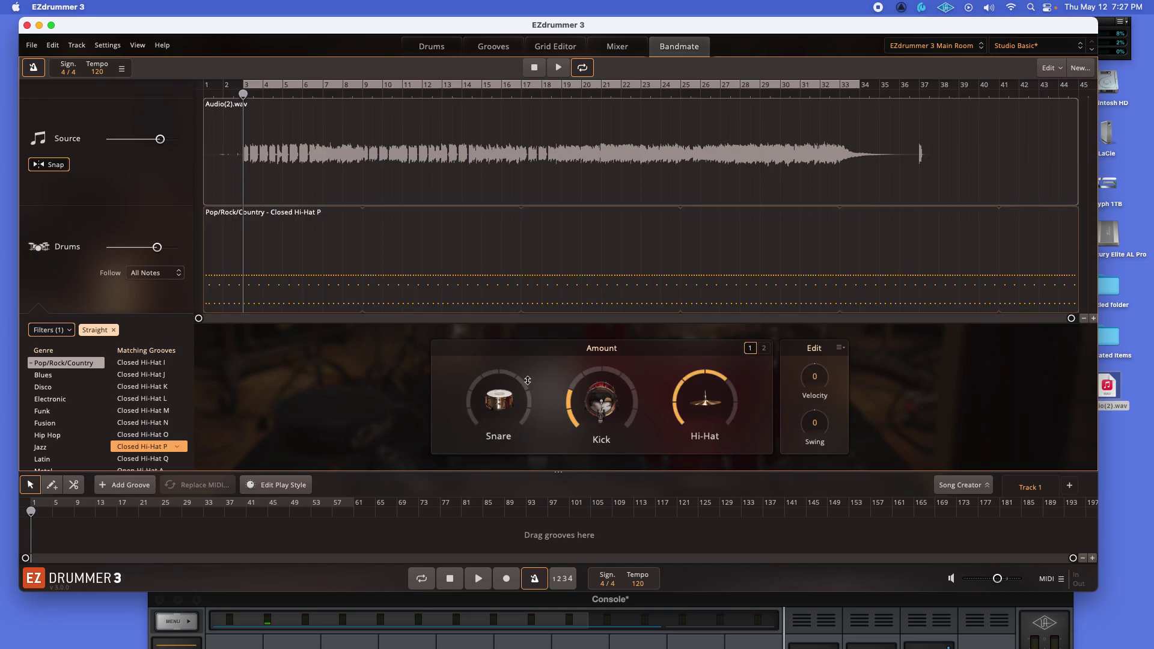
key(space)
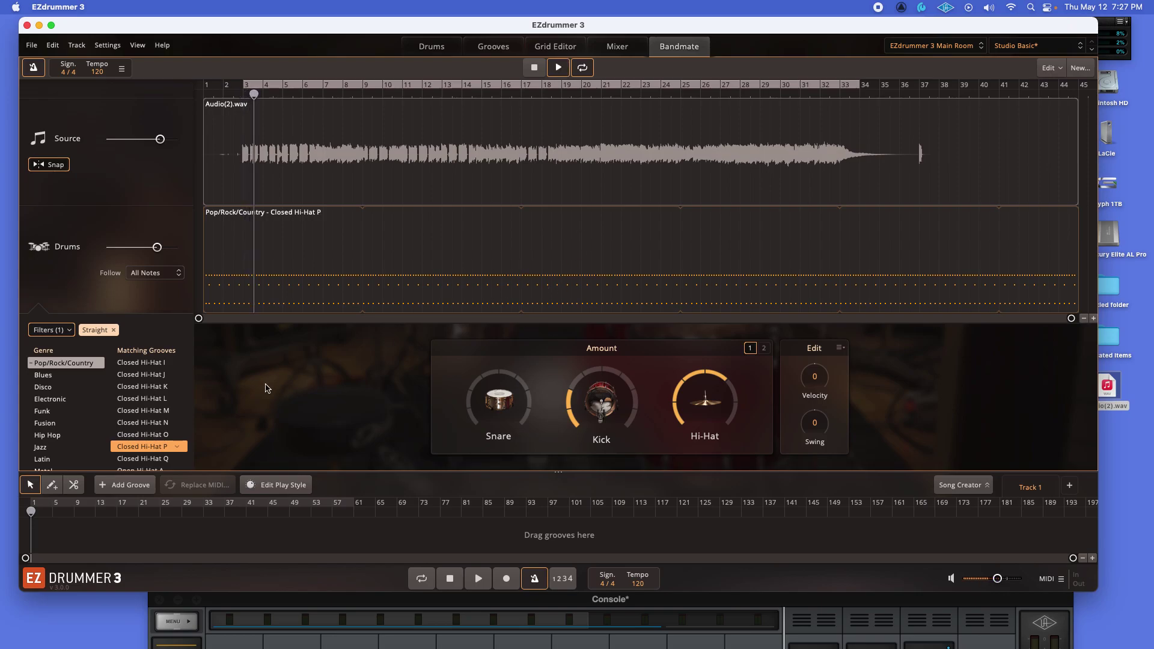
scroll(155, 416, down, 2)
click(145, 440)
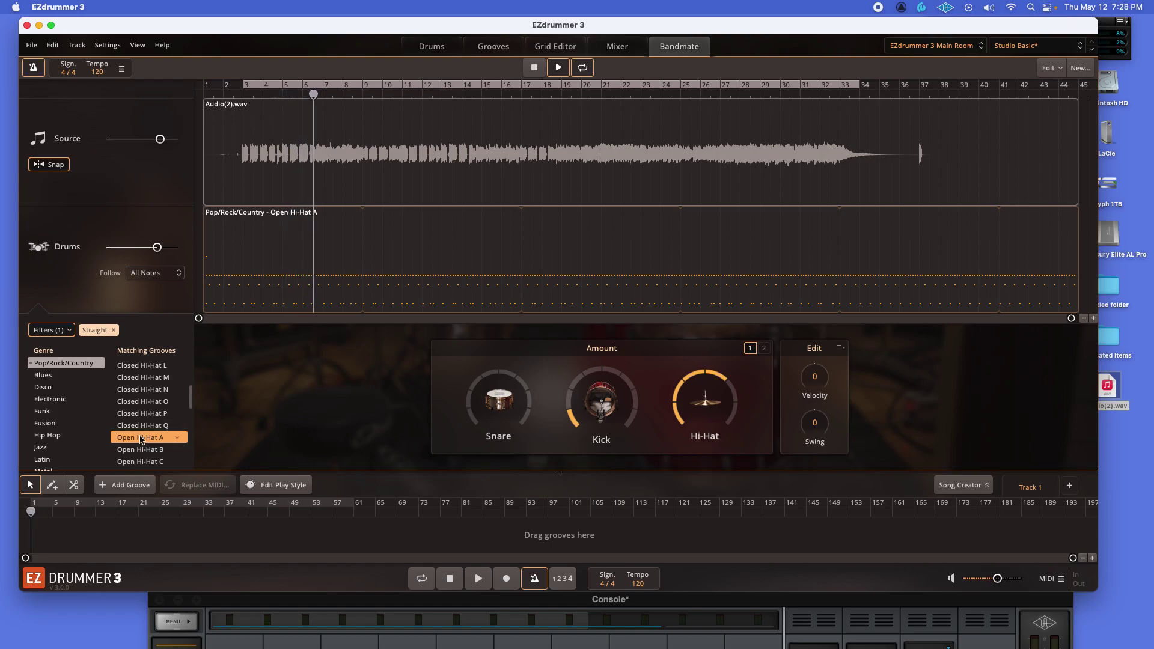
Try the Ride A groove with slightly increased kick and snare amounts
scroll(138, 430, down, 5)
click(140, 441)
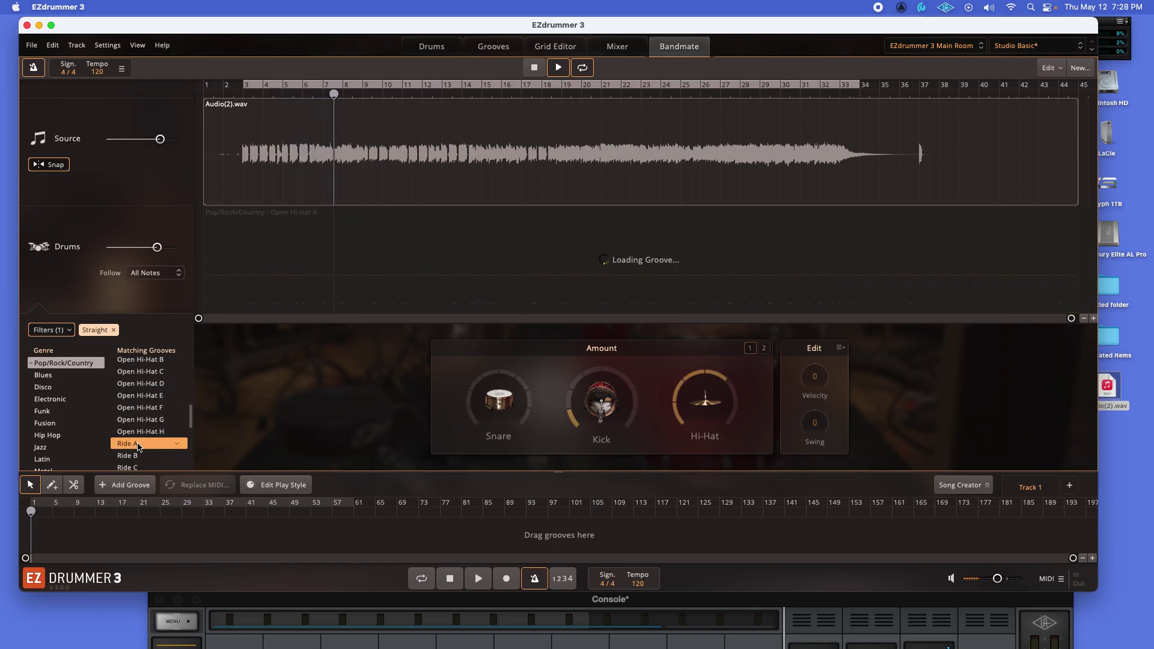
scroll(138, 446, down, 2)
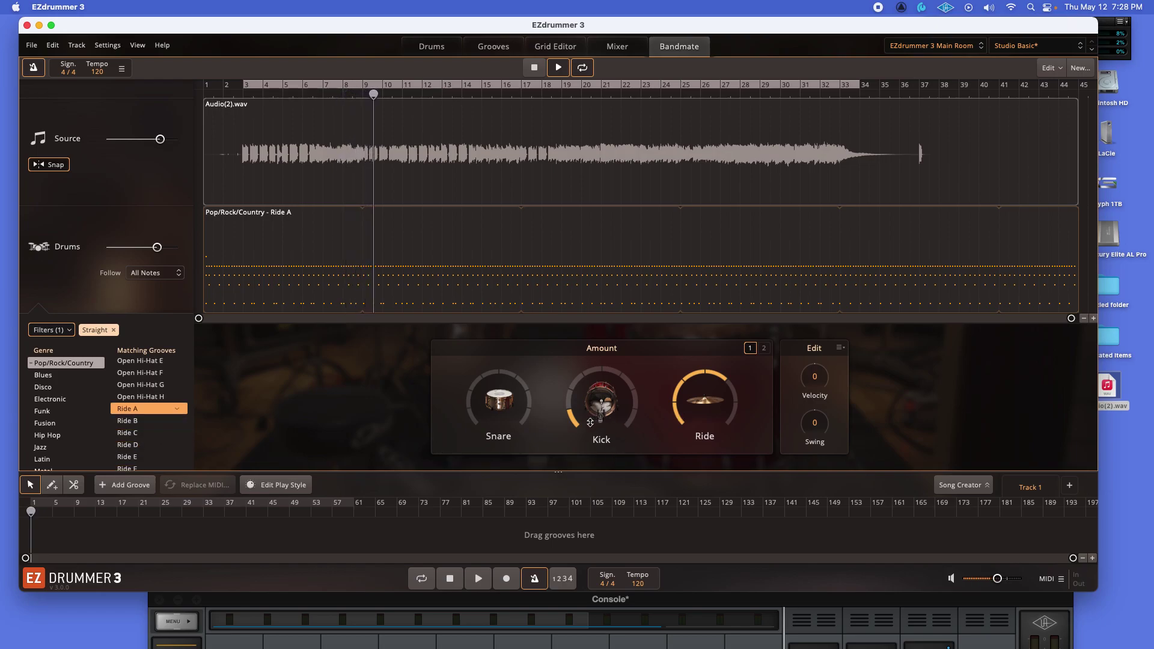
drag(600, 421, 607, 378)
drag(501, 404, 499, 385)
drag(601, 394, 603, 424)
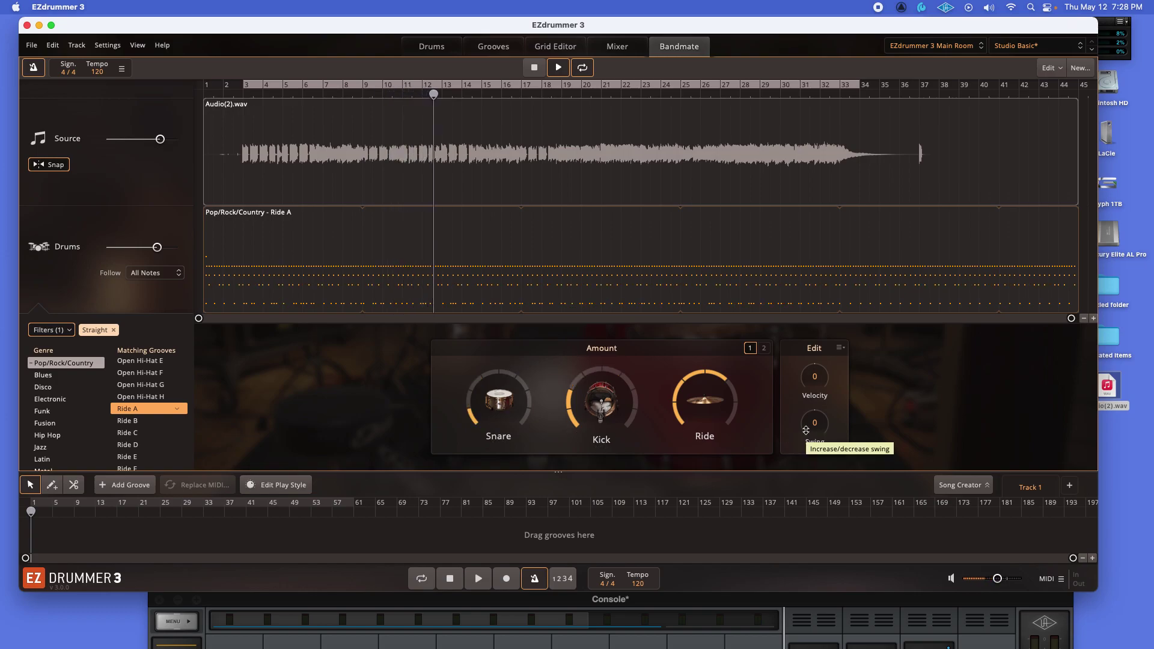
Move through the following ride grooves to audition Ride D
key(Down)
key(Down)
key(Down)
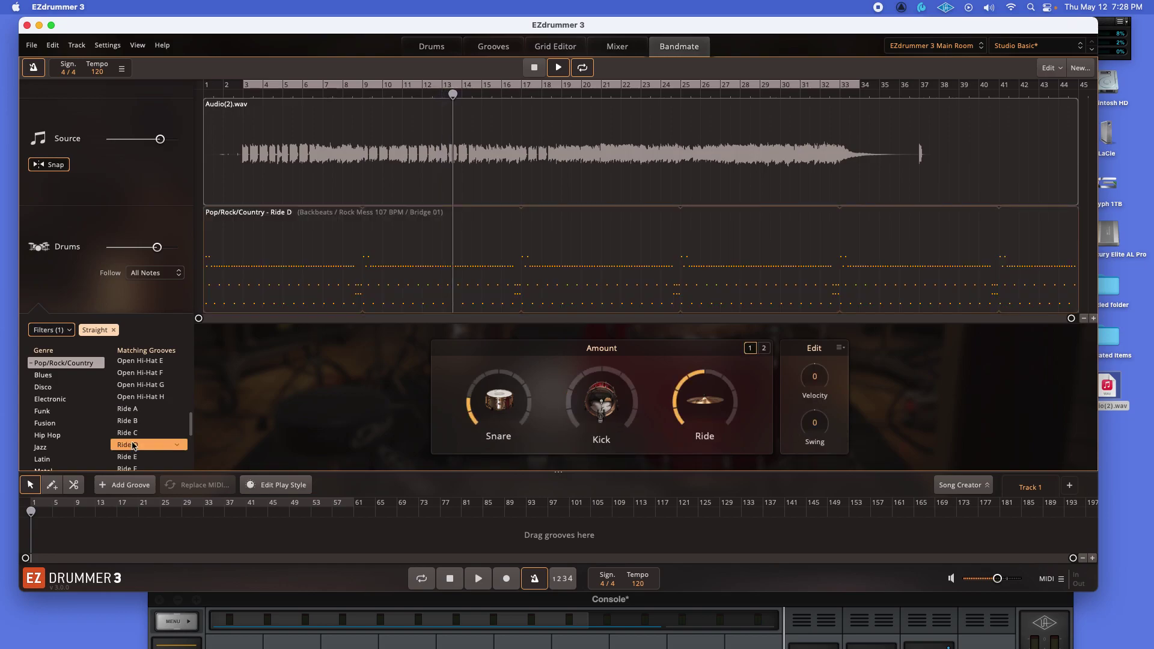
Try the Crash A groove with the crash amount lowered to level 2
scroll(147, 421, down, 4)
click(147, 450)
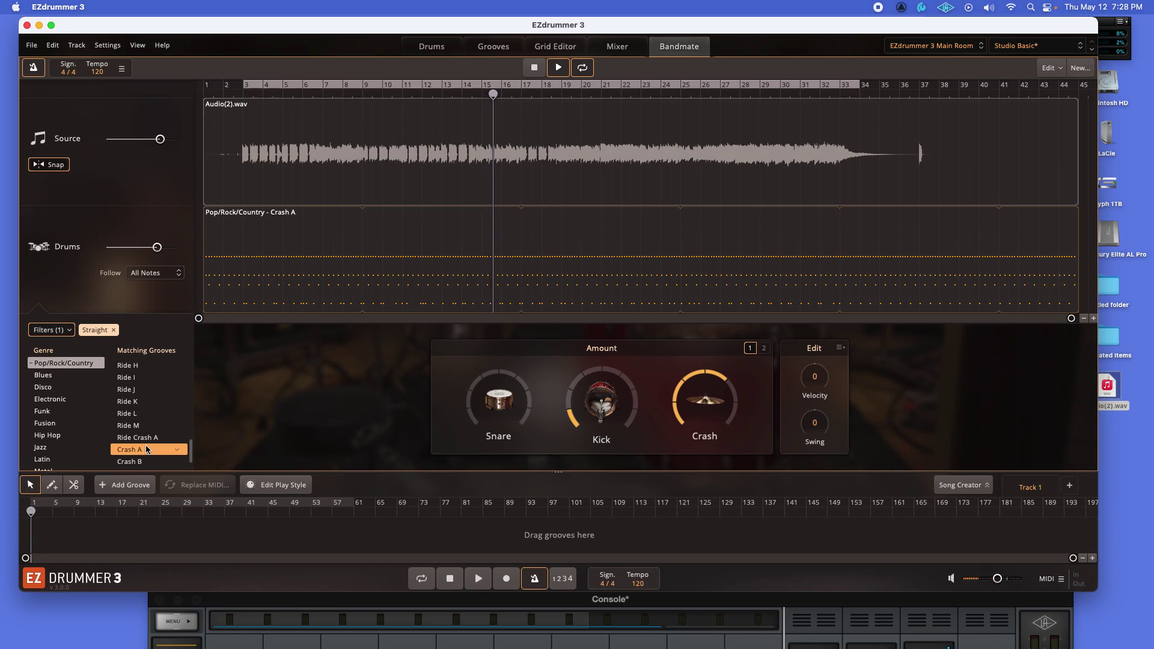
drag(662, 425, 661, 432)
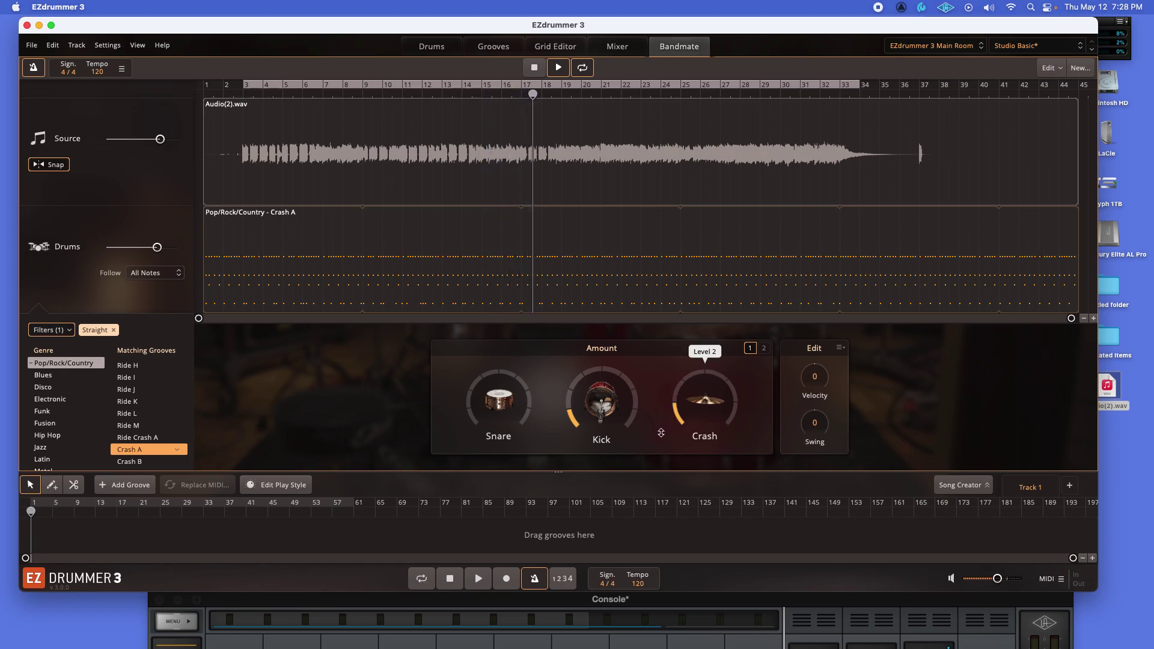
Try the Ride Crash A groove with the snare amount at level 3 and the ride amount at the minimum
click(155, 437)
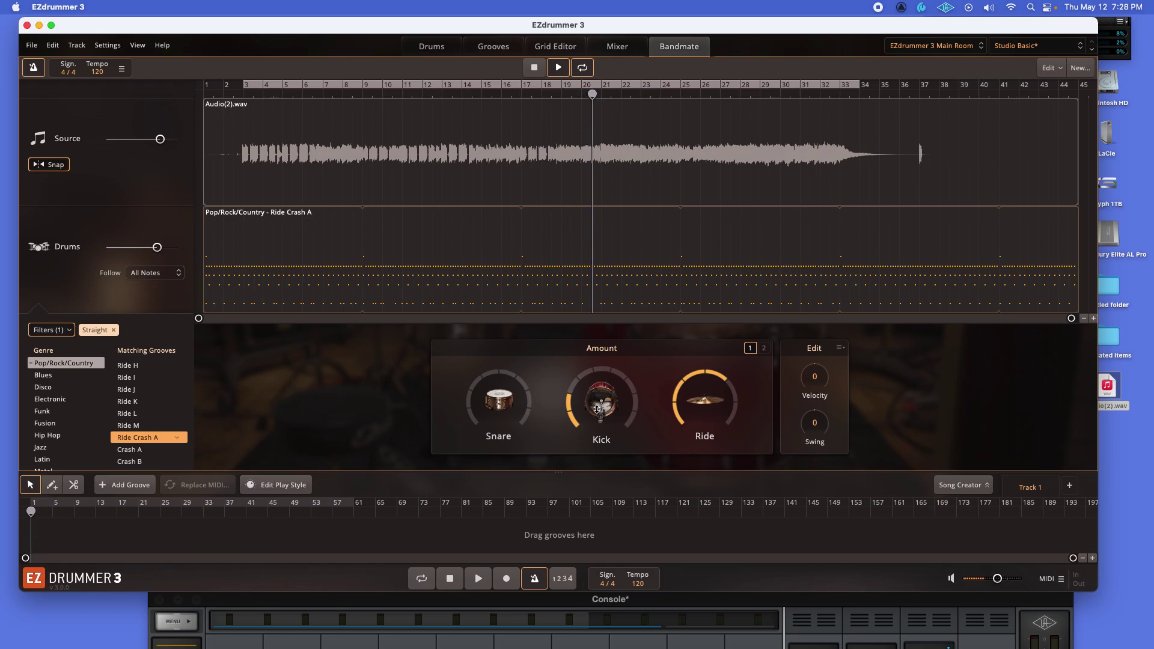
drag(473, 413, 478, 381)
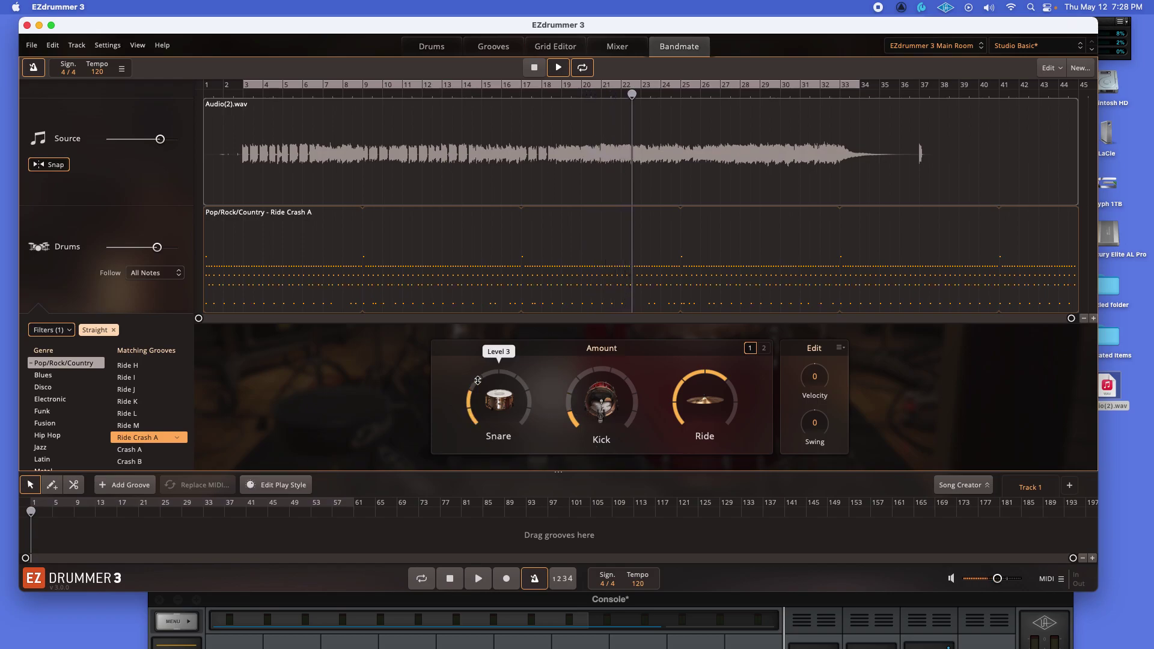
drag(693, 397, 665, 466)
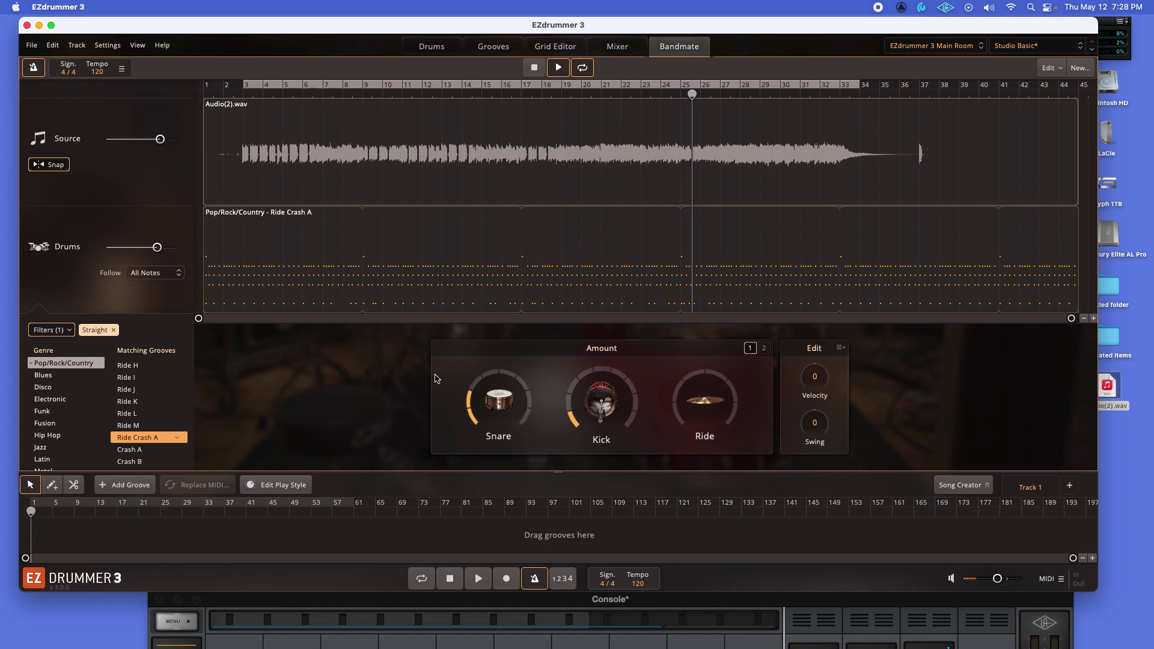
Try the Crash B groove with a much lower crash amount and the snare amount at the minimum
scroll(170, 380, down, 3)
click(147, 428)
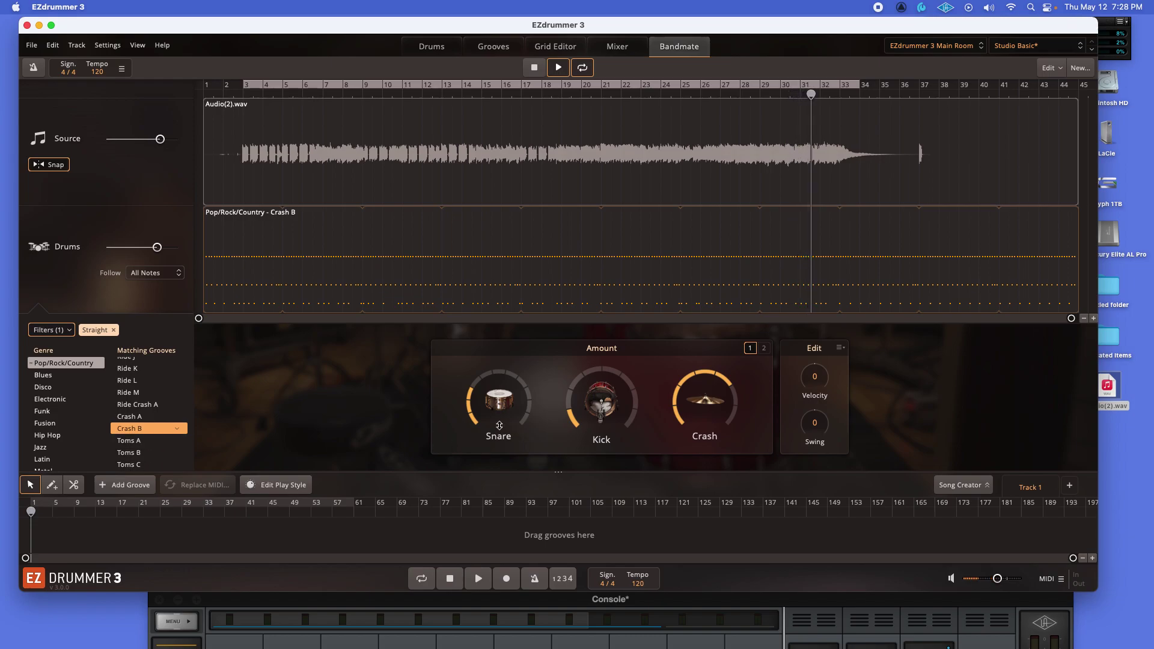
drag(701, 409, 667, 438)
drag(511, 408, 488, 437)
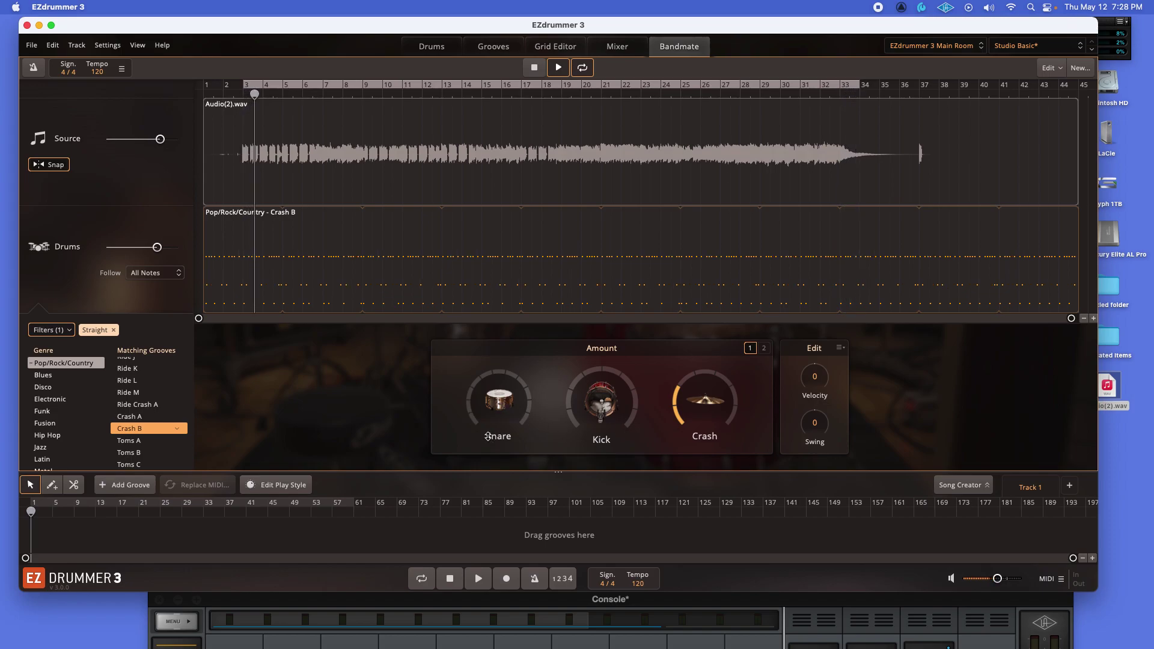
Raise the Crash B groove's snare amount to the maximum, reduce it to level 8 and replay the song from the start
drag(499, 403, 543, 286)
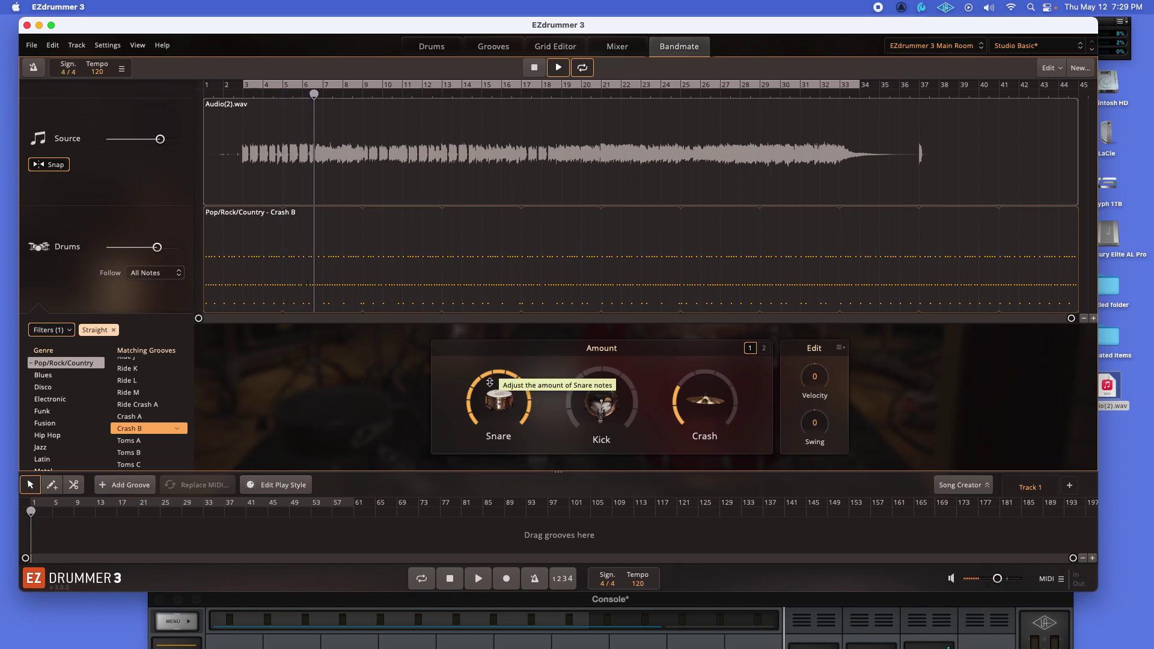
drag(489, 384, 475, 407)
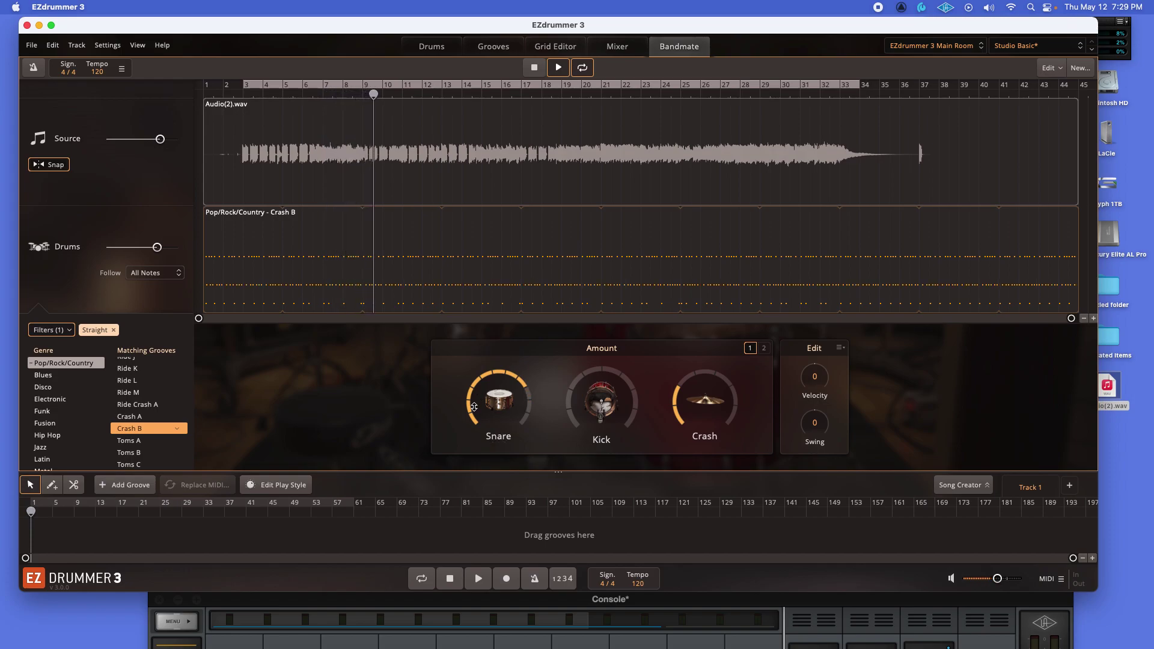
key(space)
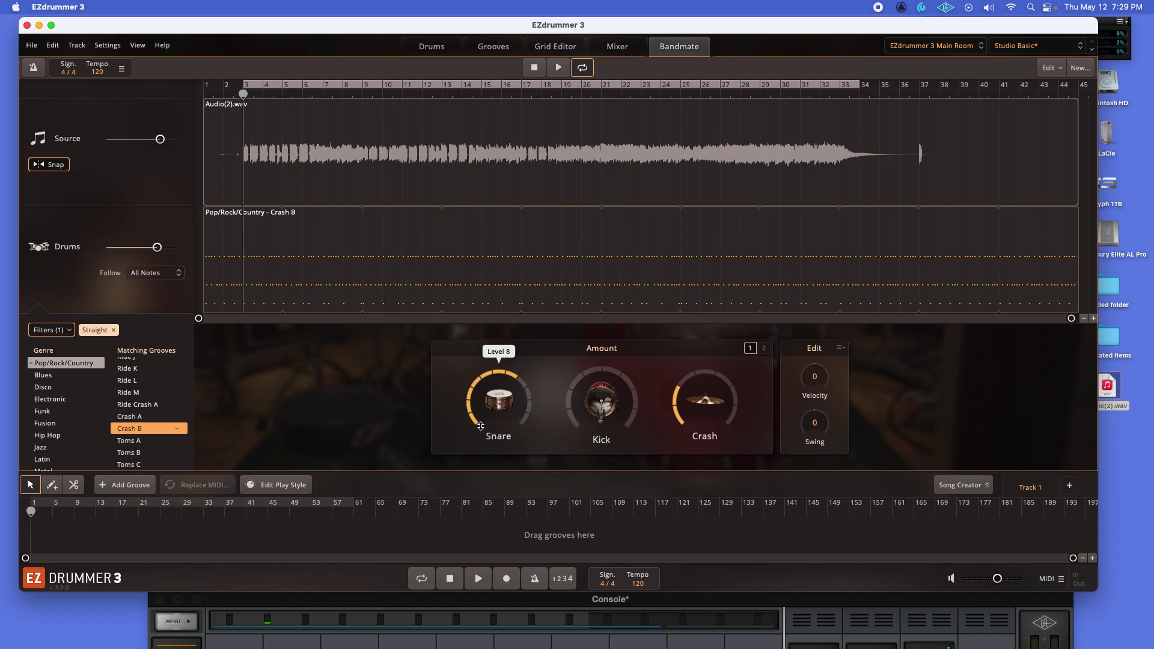
key(space)
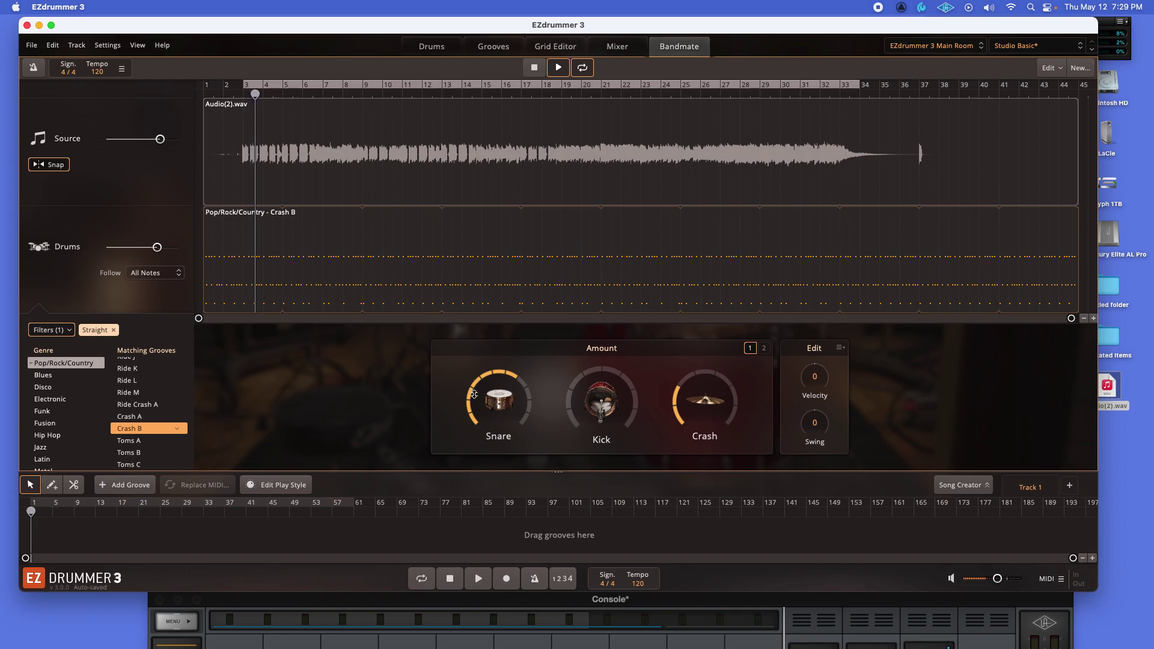
mouse_move(479, 388)
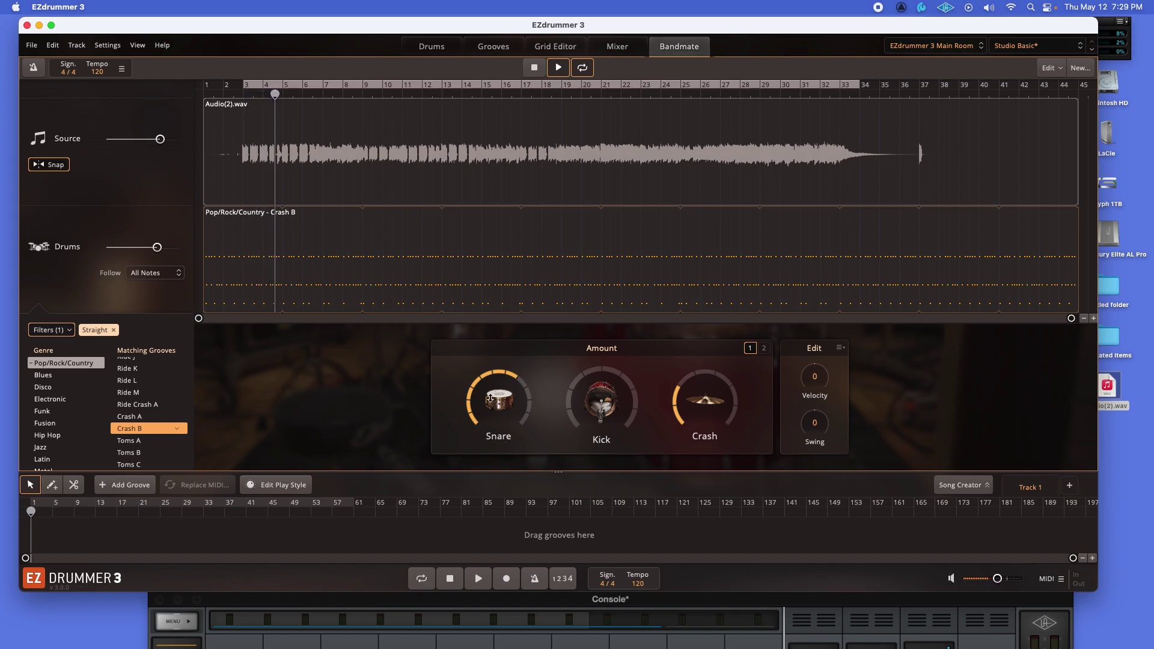
Raise the Crash B groove's kick amount to a high level and reduce its crash amount to the minimum
mouse_move(569, 402)
drag(568, 402, 599, 334)
mouse_move(669, 427)
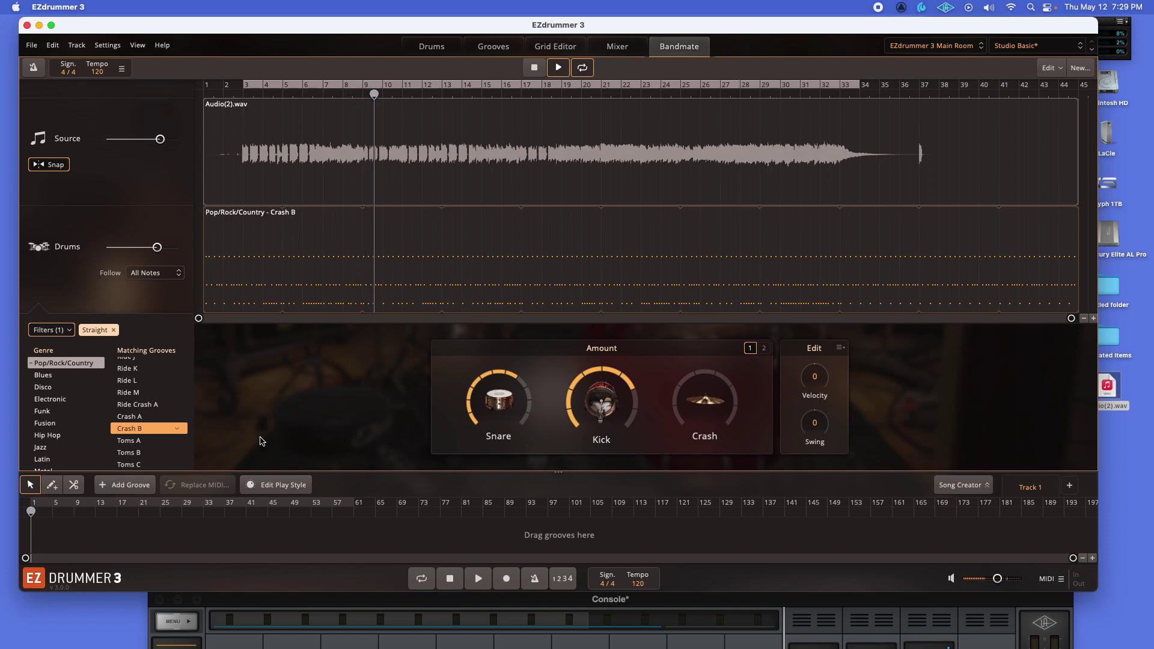
Switch to the Hip Hop genre, try Closed Hi-Hat D with a different snare amount, and audition Closed Hi-Hat F
click(75, 434)
click(130, 392)
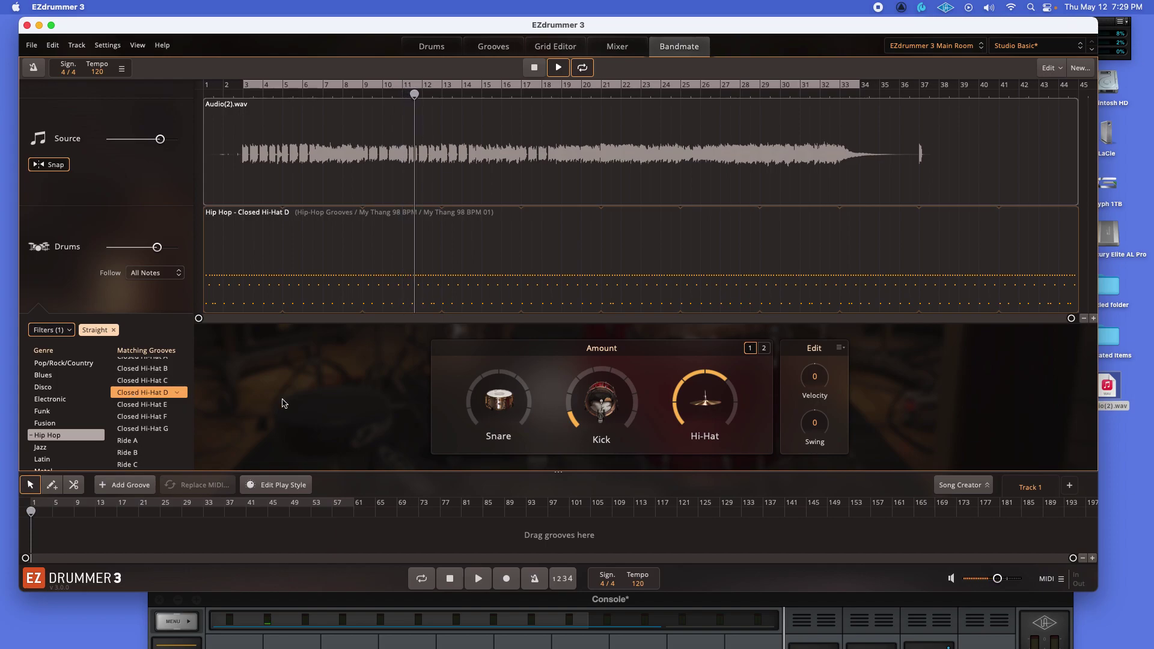
drag(499, 404, 522, 366)
click(151, 419)
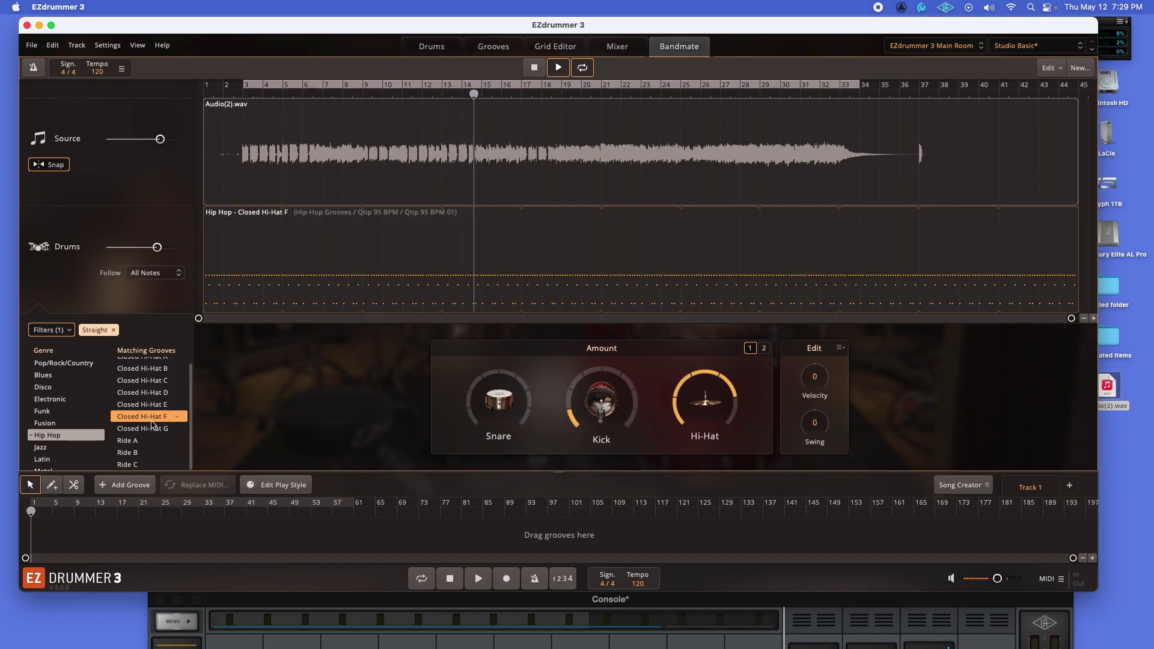
Audition the Hip Hop genre's Ride B groove and the Jazz genre's Closed Hi-Hat F groove
click(133, 452)
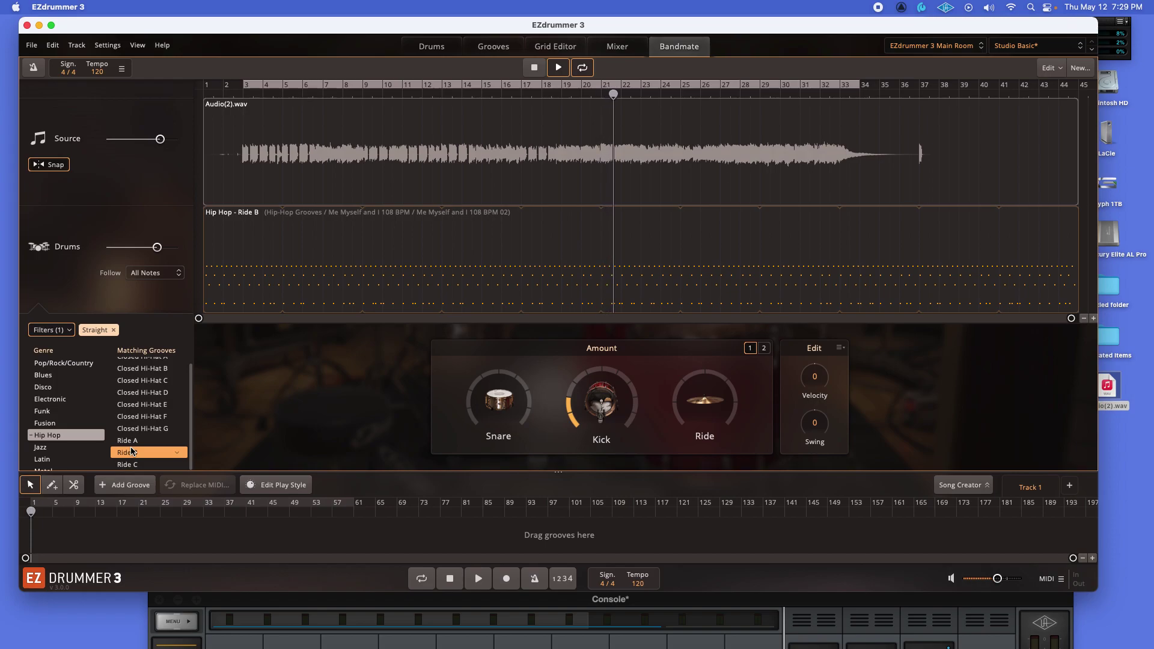
scroll(77, 455, down, 2)
click(60, 417)
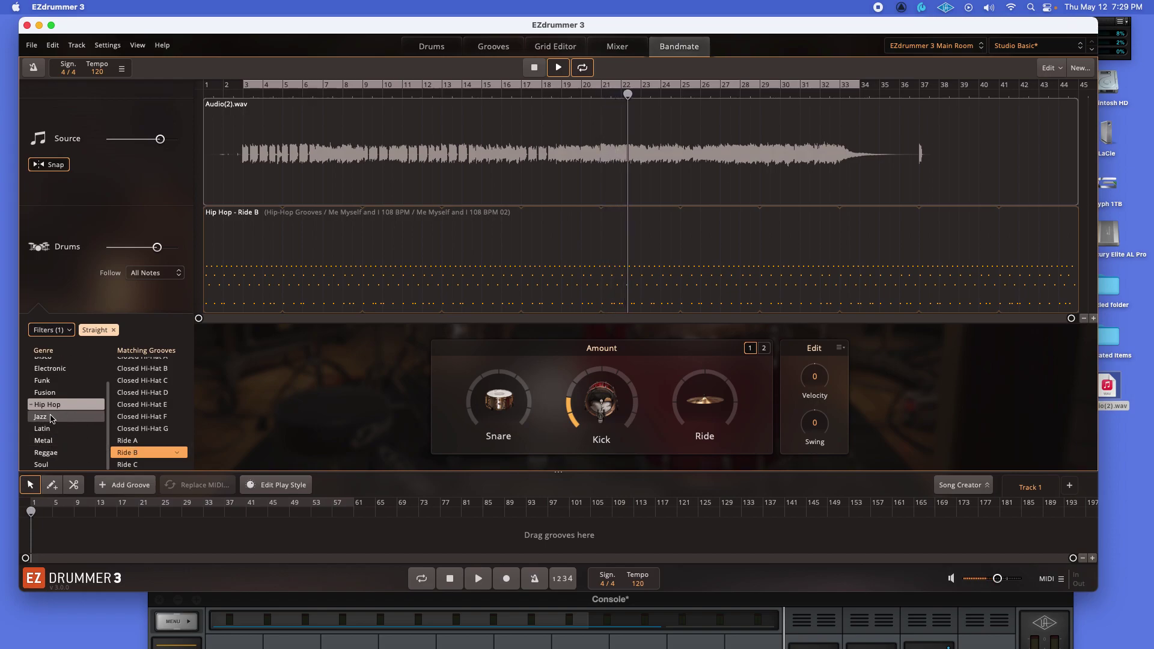
click(134, 416)
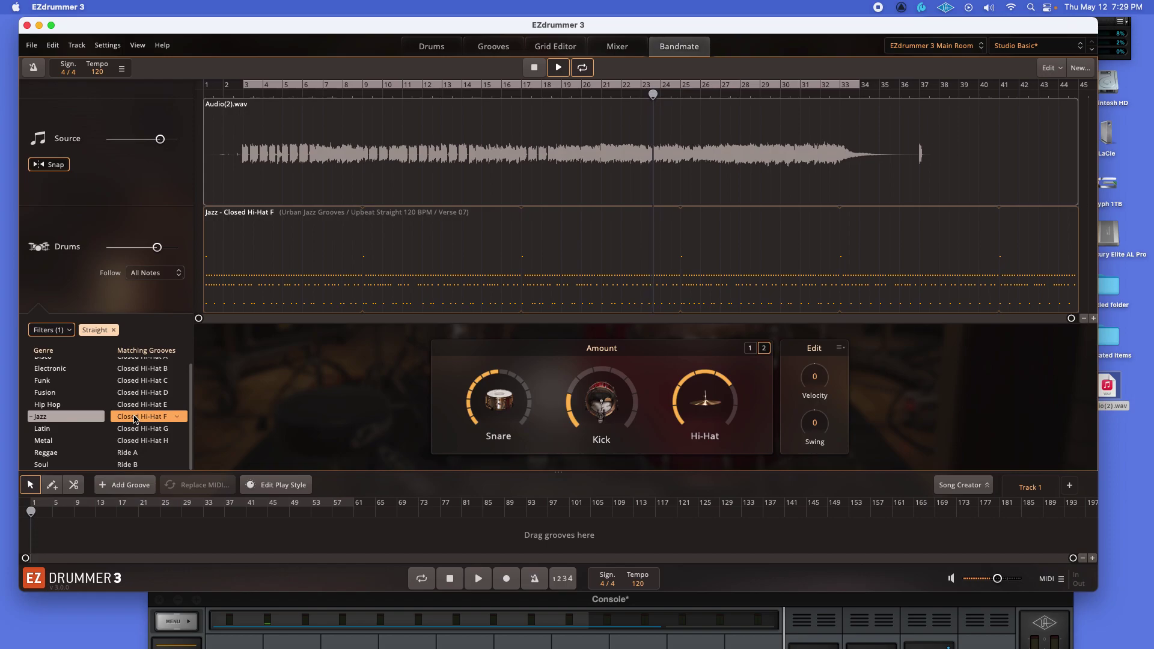
Set the Jazz Closed Hi-Hat F groove's snare amount to level 4, kick amount to level 2 and hi-hat amount to the minimum
mouse_move(715, 348)
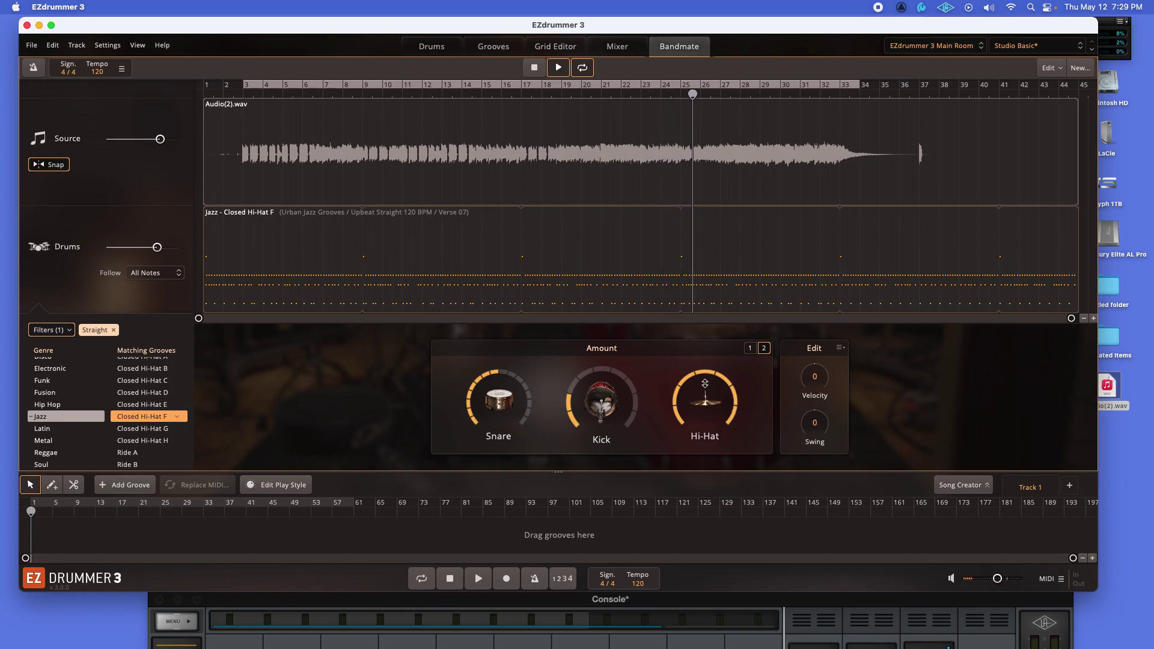
drag(517, 382, 516, 404)
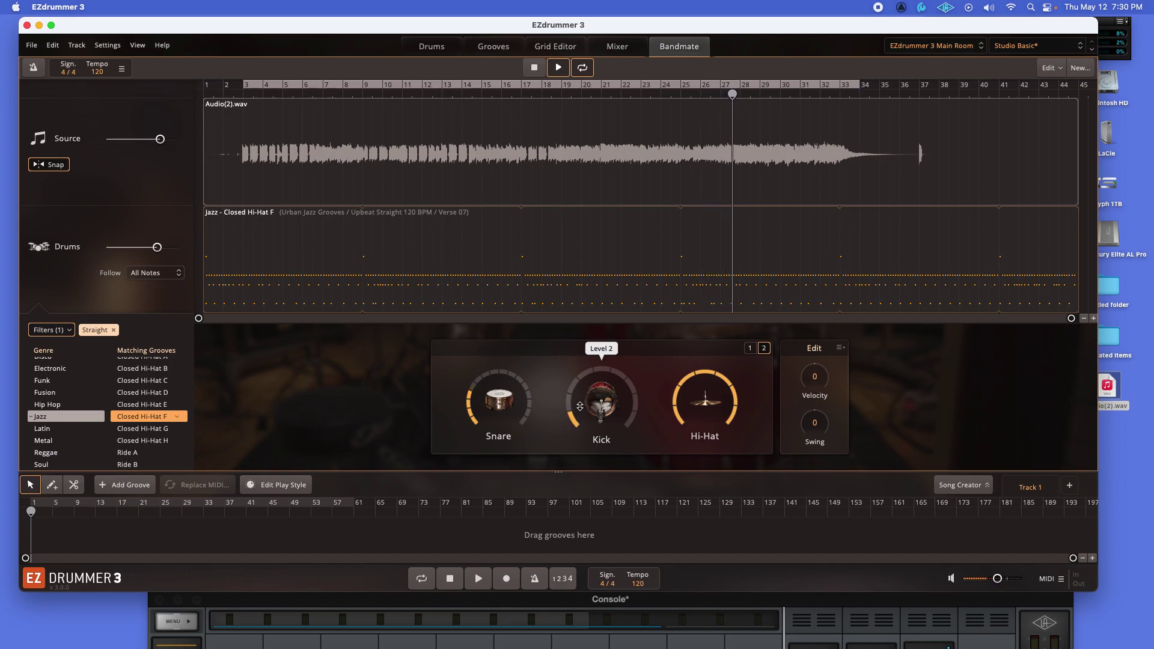
mouse_move(469, 411)
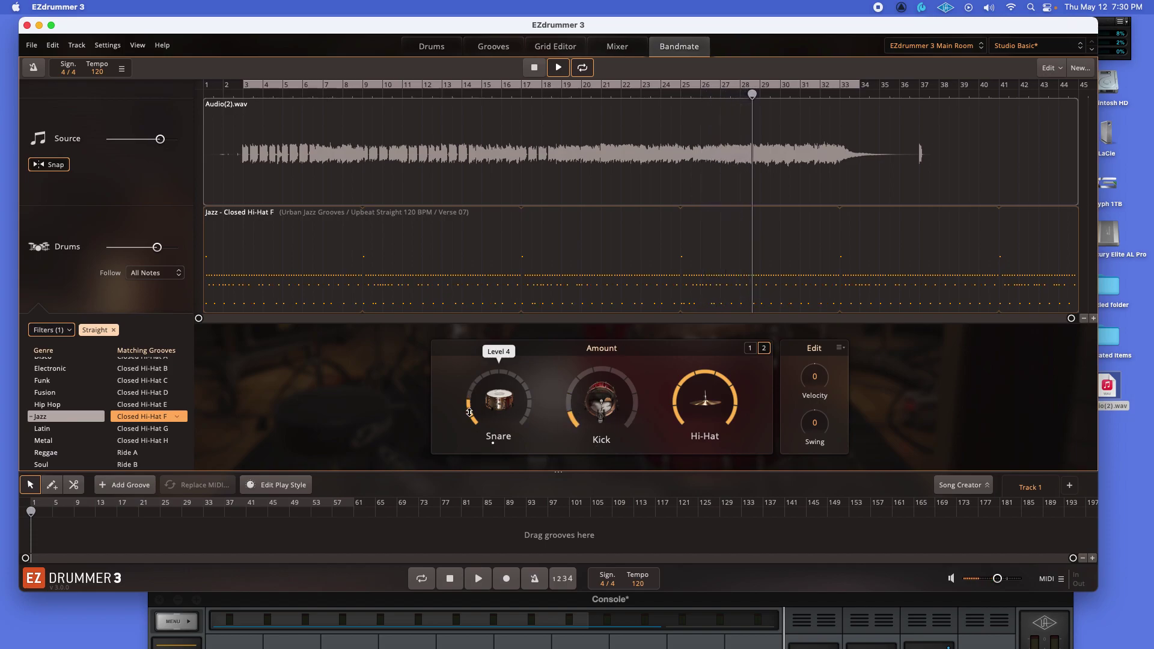
drag(684, 420, 617, 564)
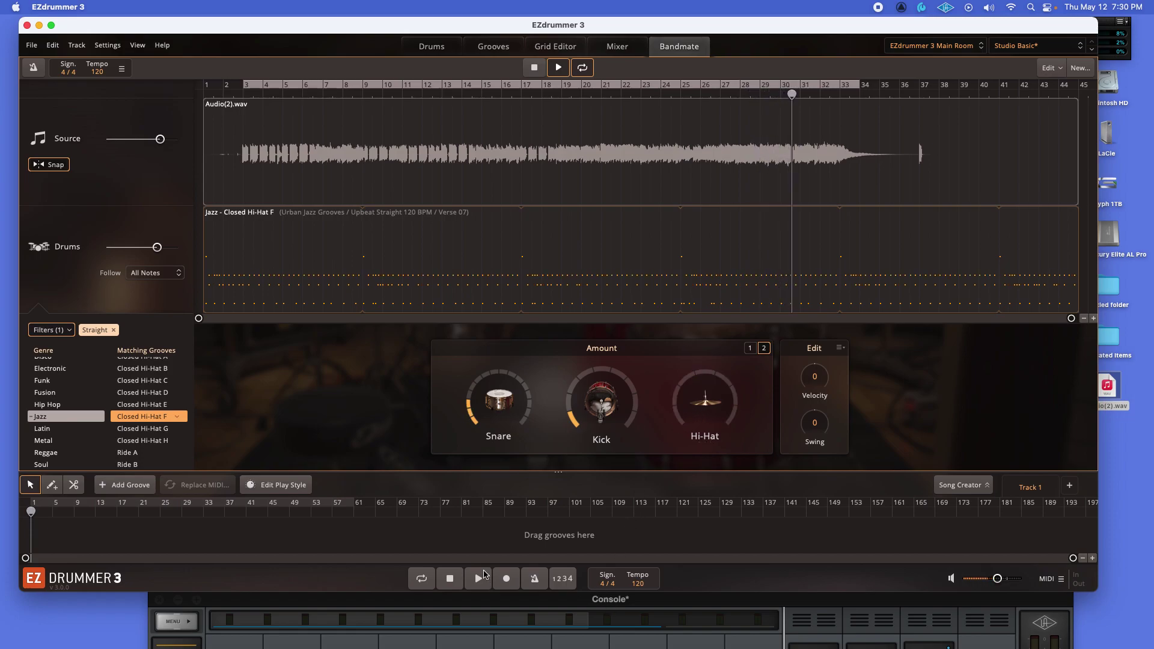
Audition the Reggae grooves Snare A, Open Hi-Hat A and Closed Hi-Hat B, and view the Closed Hi-Hat B groove's options
click(48, 453)
click(142, 411)
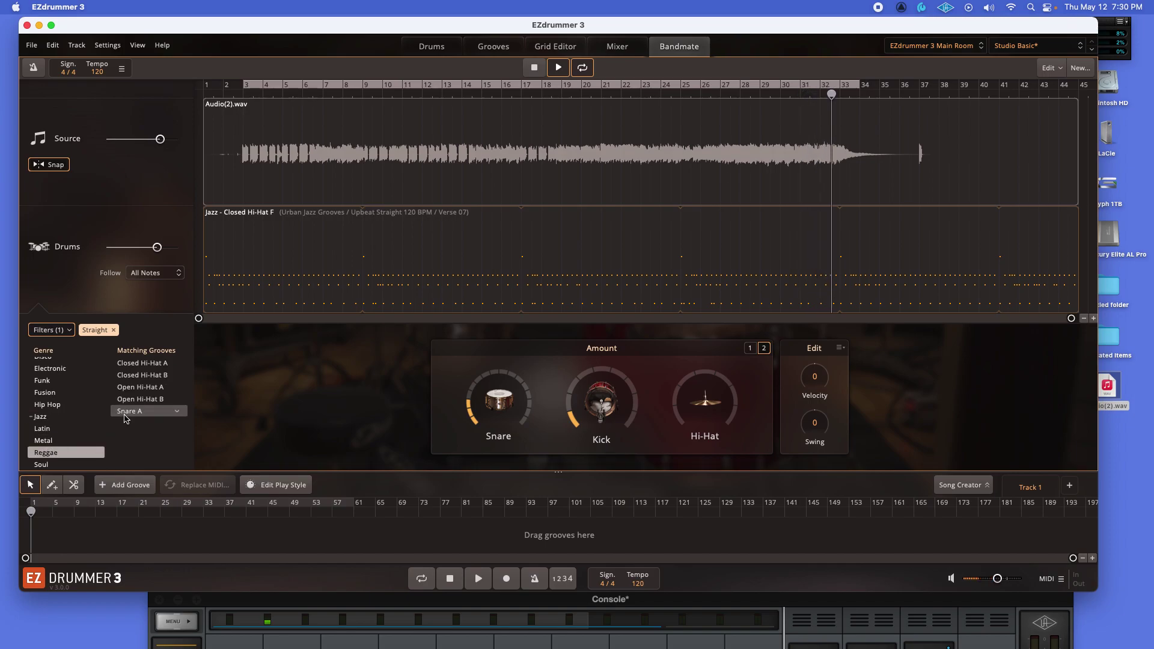
click(178, 412)
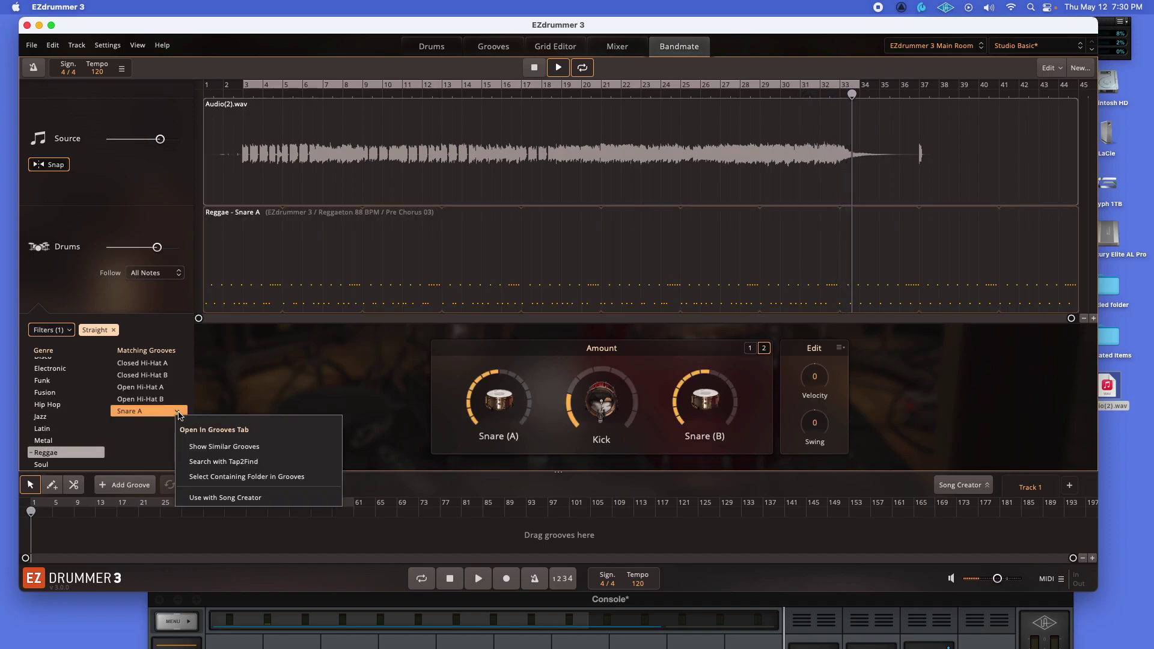
click(187, 389)
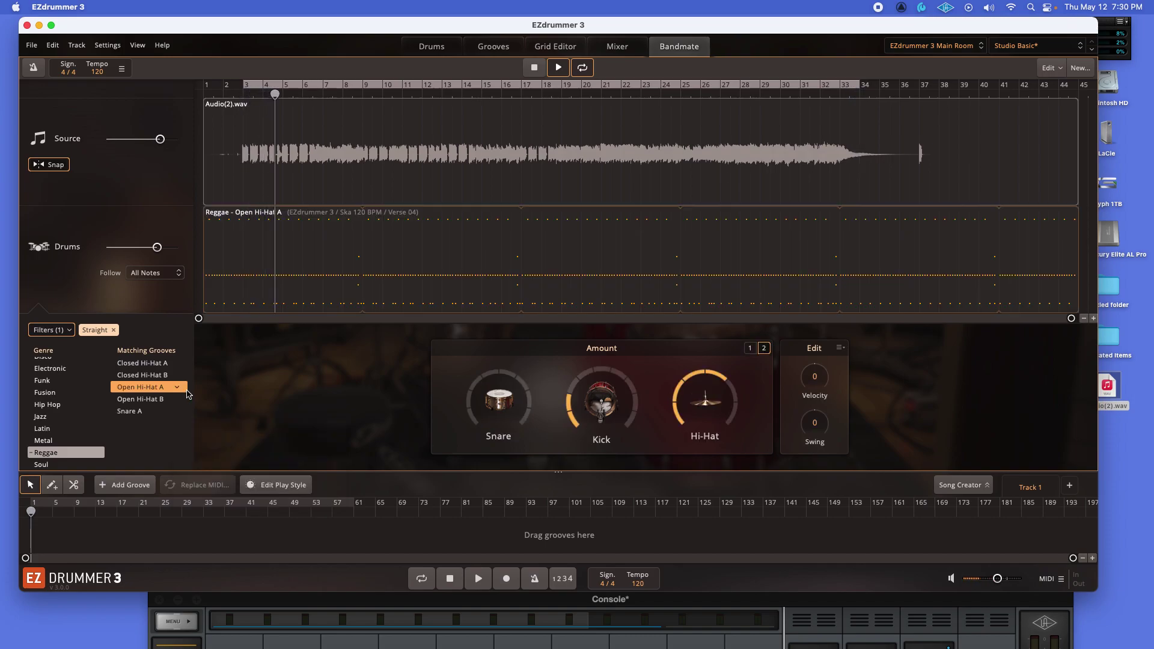
click(157, 378)
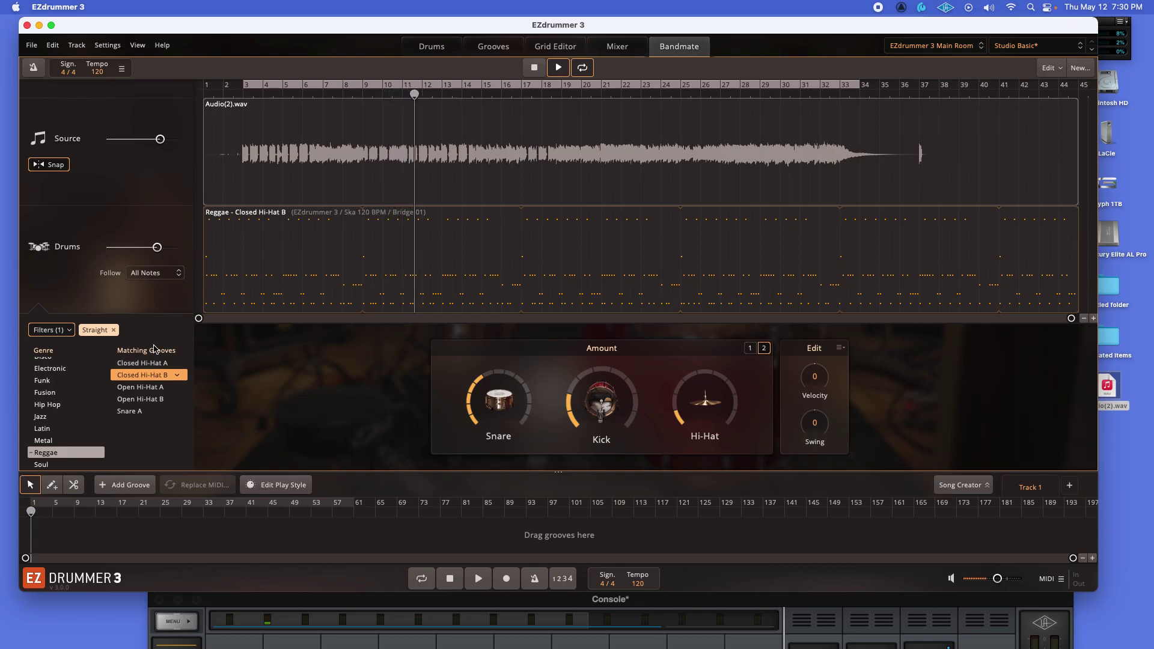
key(space)
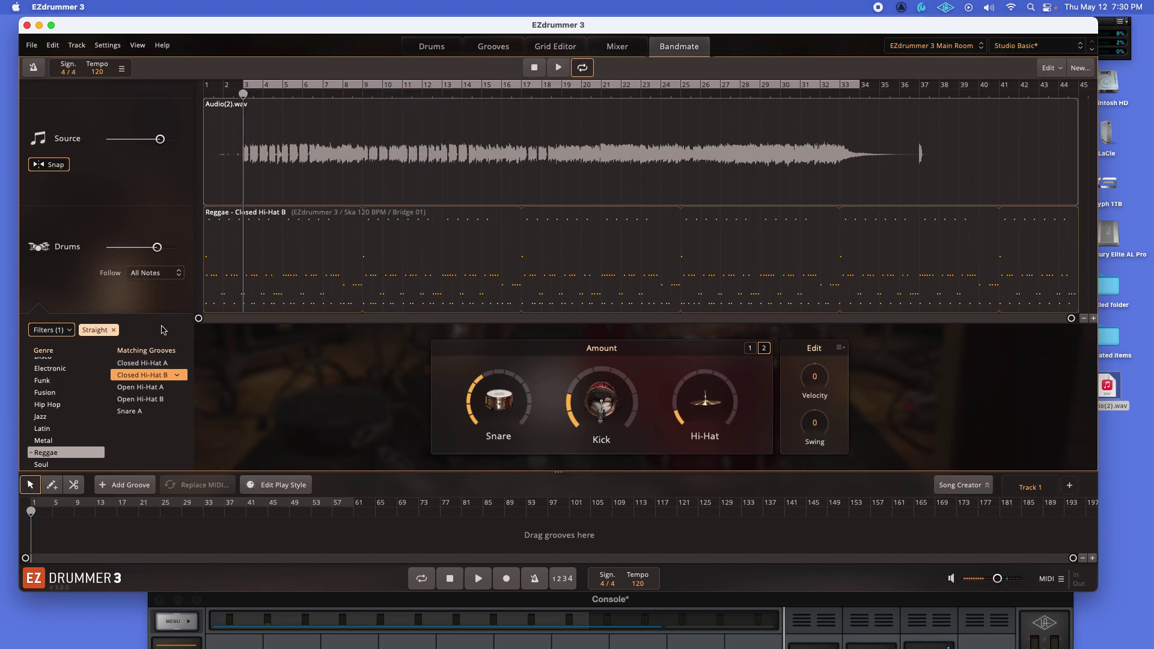
click(177, 375)
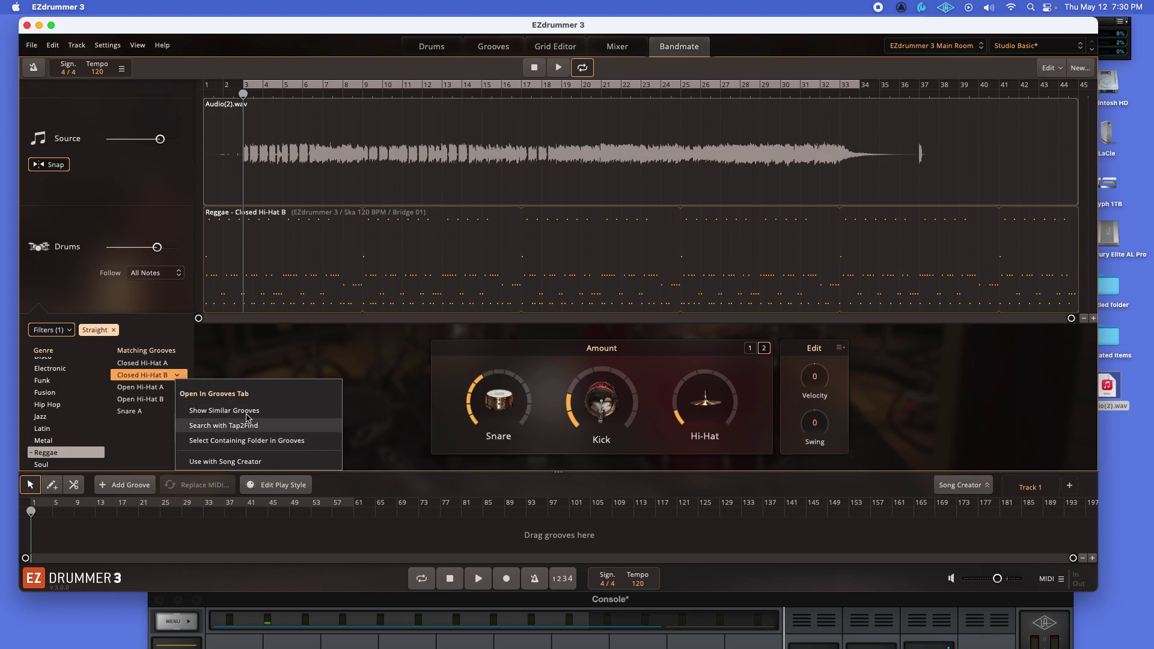
click(165, 341)
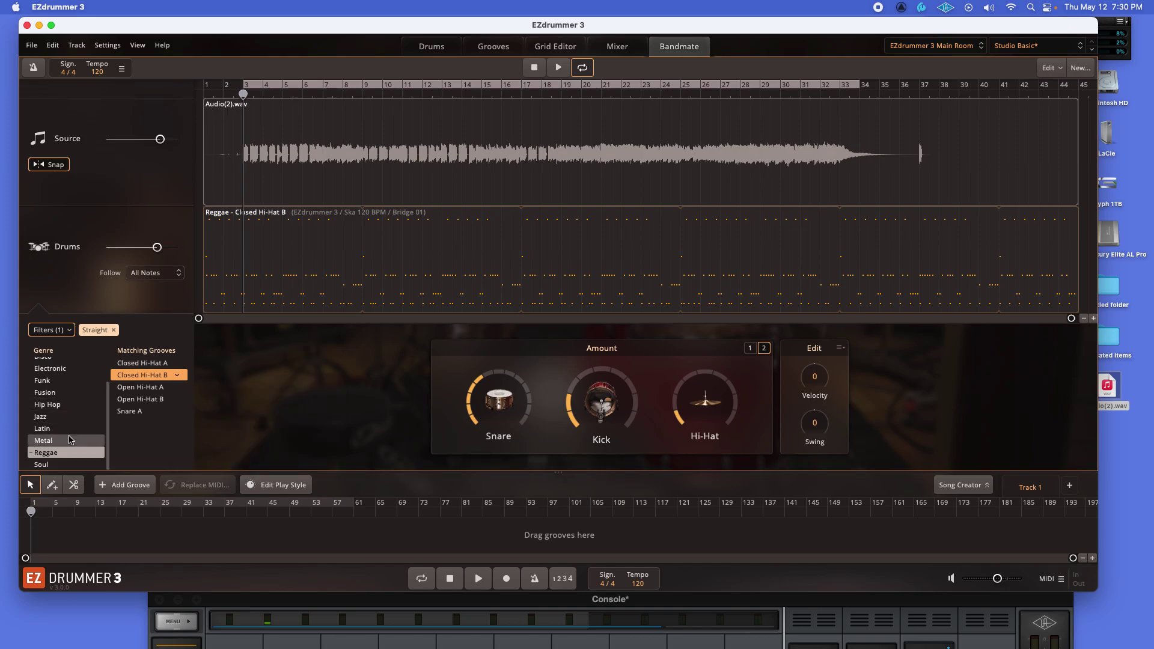
Select the Blues Open Hi-Hat A groove and set its snare amount to level 8 and its hi-hat amount to level 10
scroll(78, 432, up, 3)
click(68, 378)
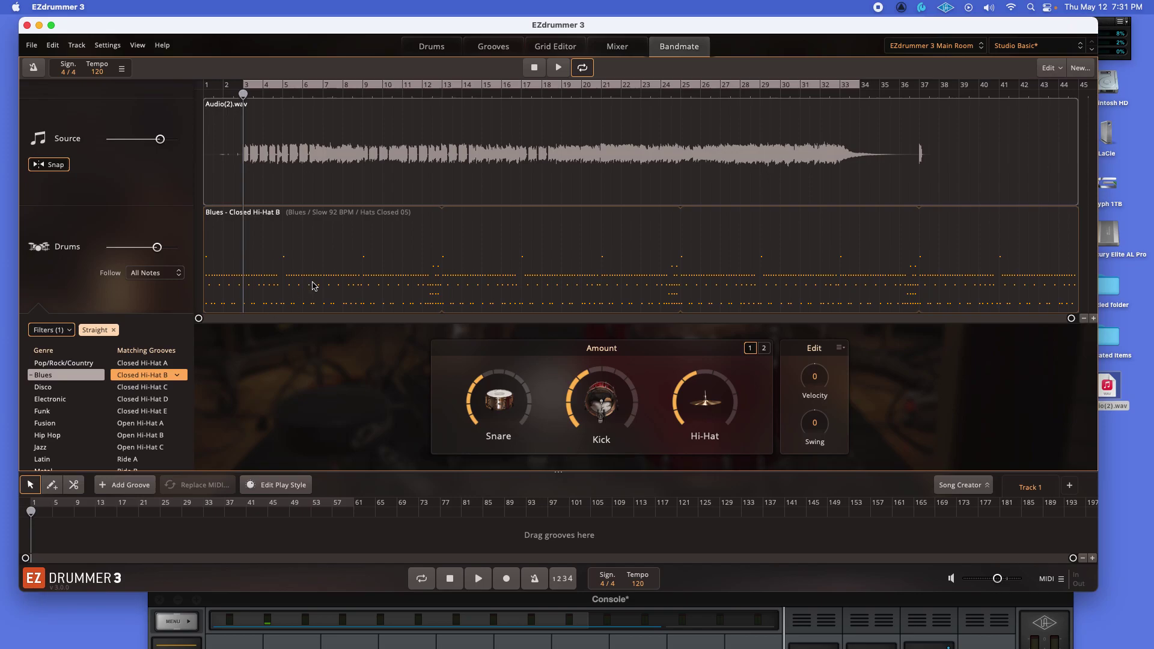
click(143, 425)
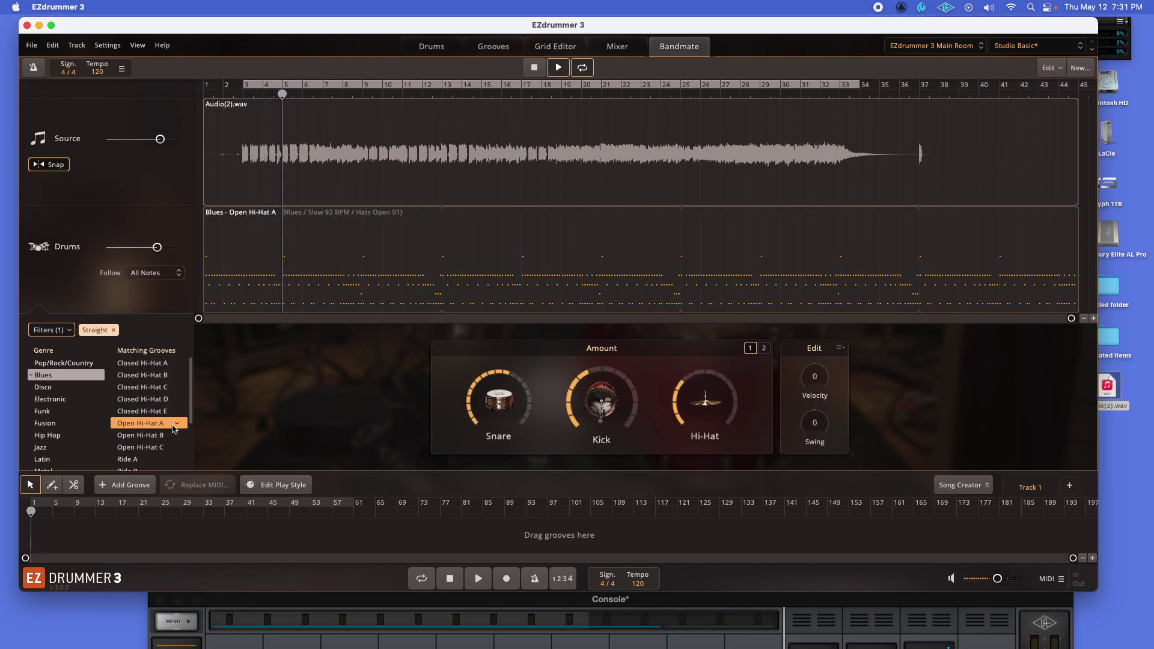
mouse_move(463, 431)
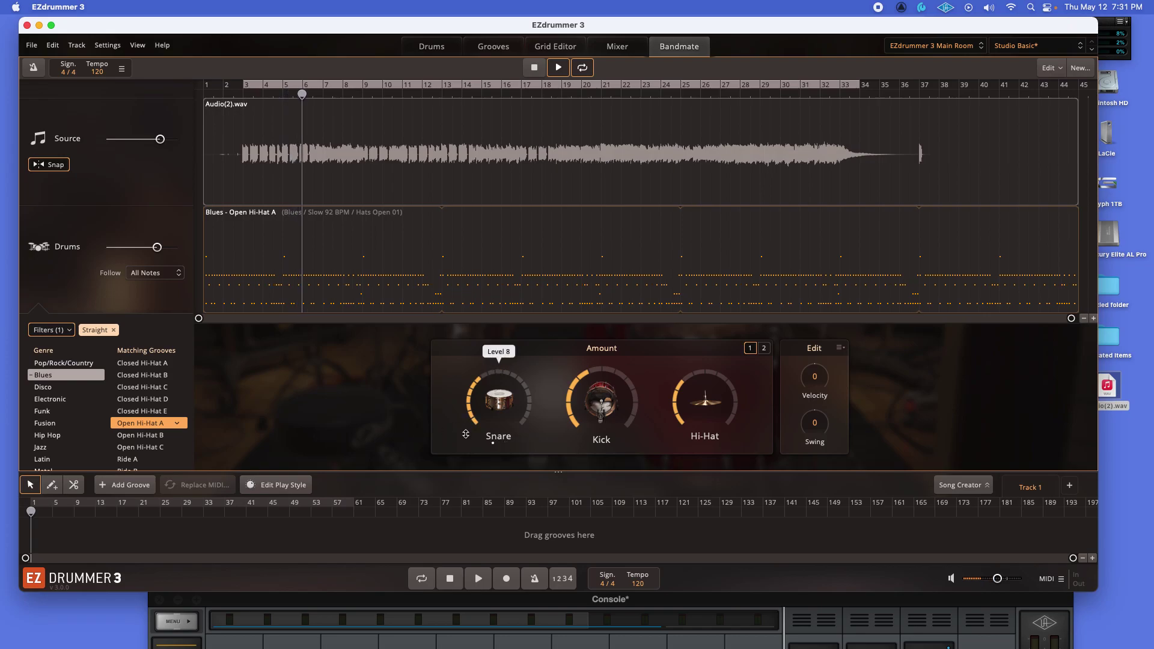
scroll(702, 378, up, 6)
scroll(699, 382, down, 1)
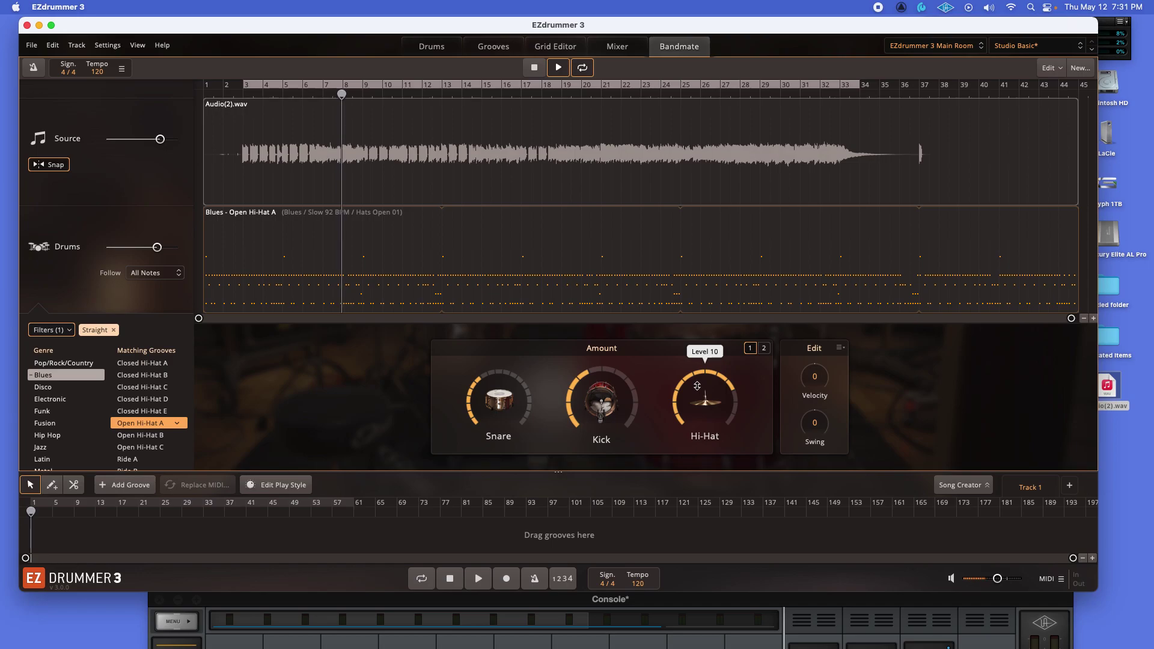
scroll(696, 389, down, 1)
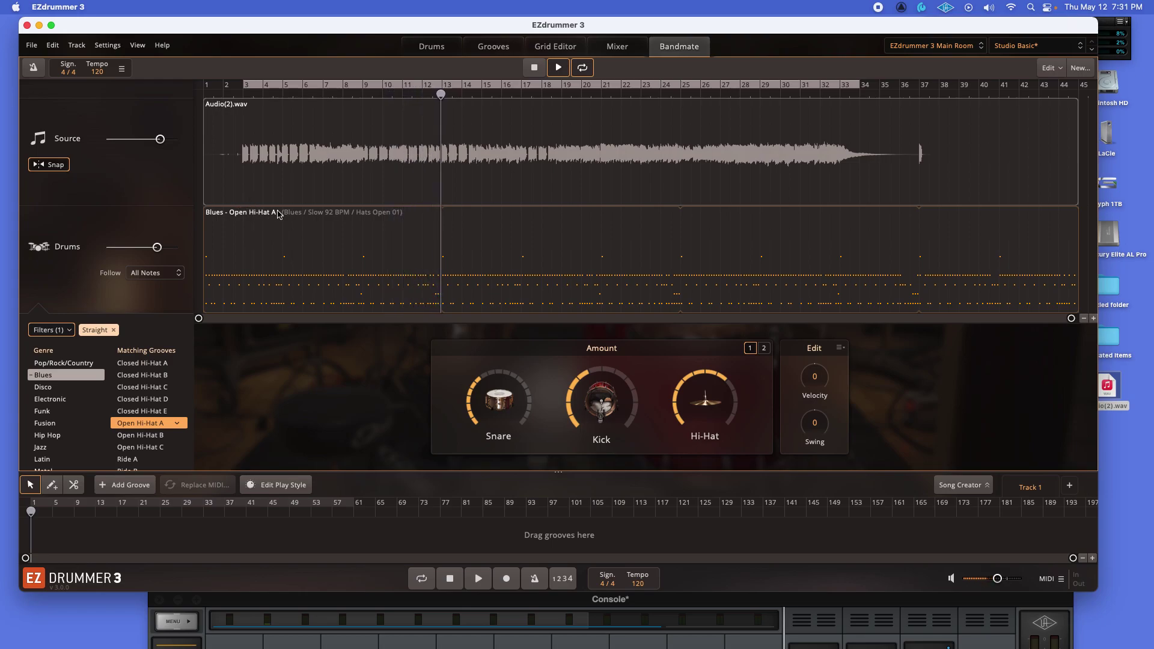
Stop playback, replay the song from the loop start with the adjusted Blues Open Hi-Hat A groove, and stop it again
key(space)
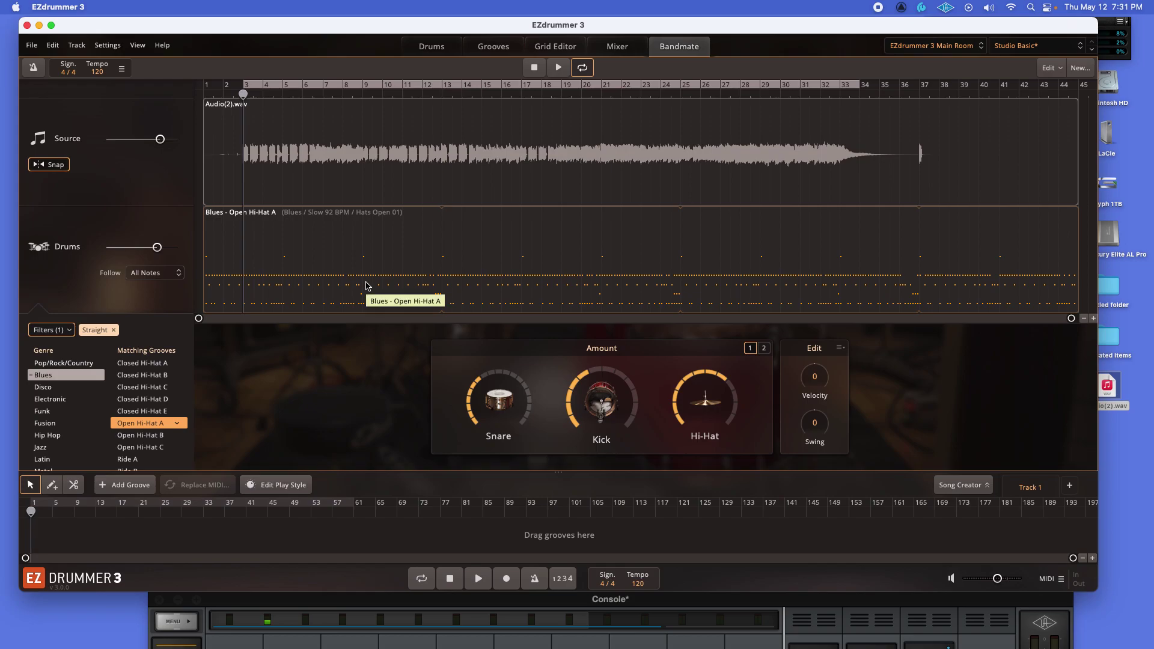
key(space)
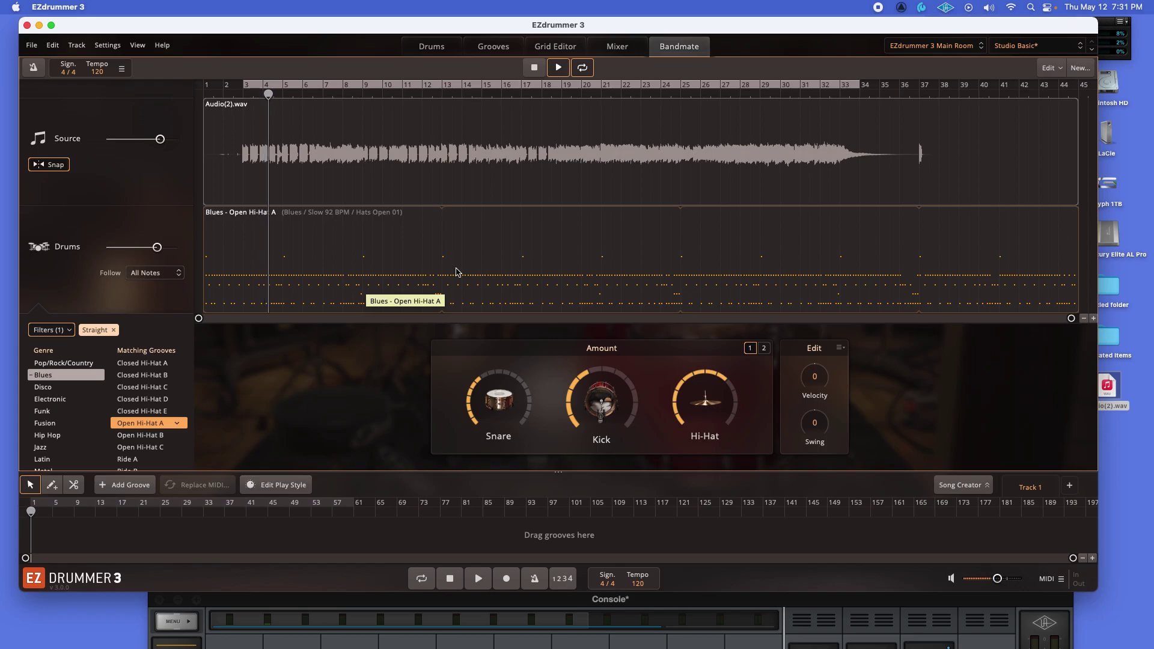
key(space)
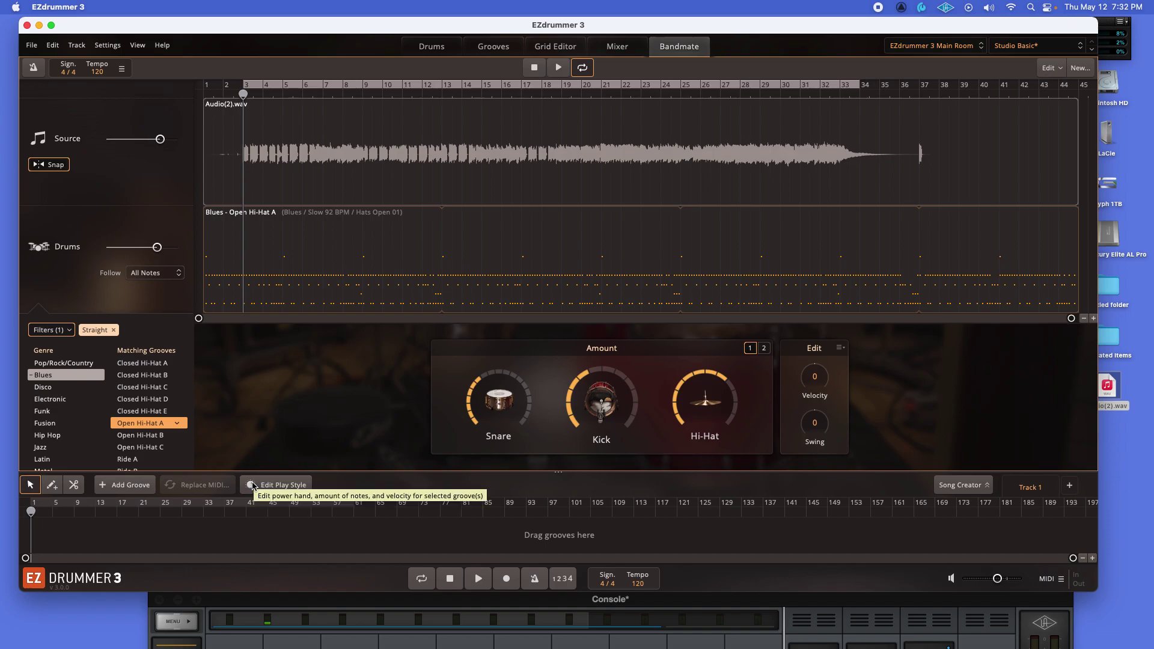
View the Grid Editor's timing controls and the drum kit, and return to Bandmate
click(555, 47)
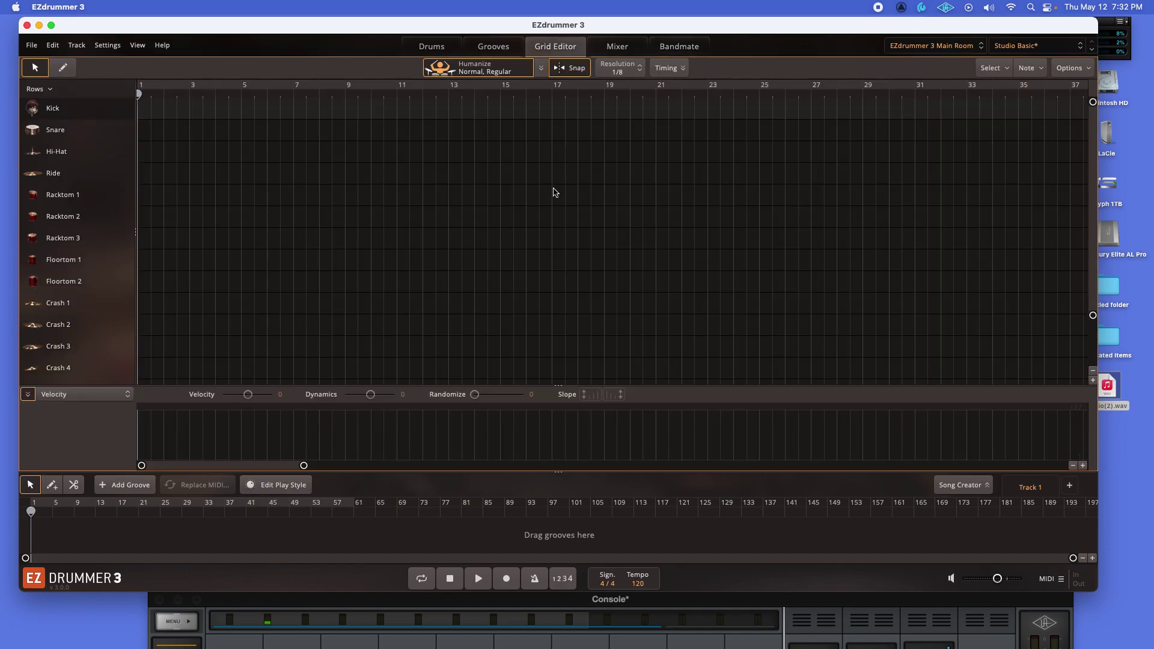
click(671, 68)
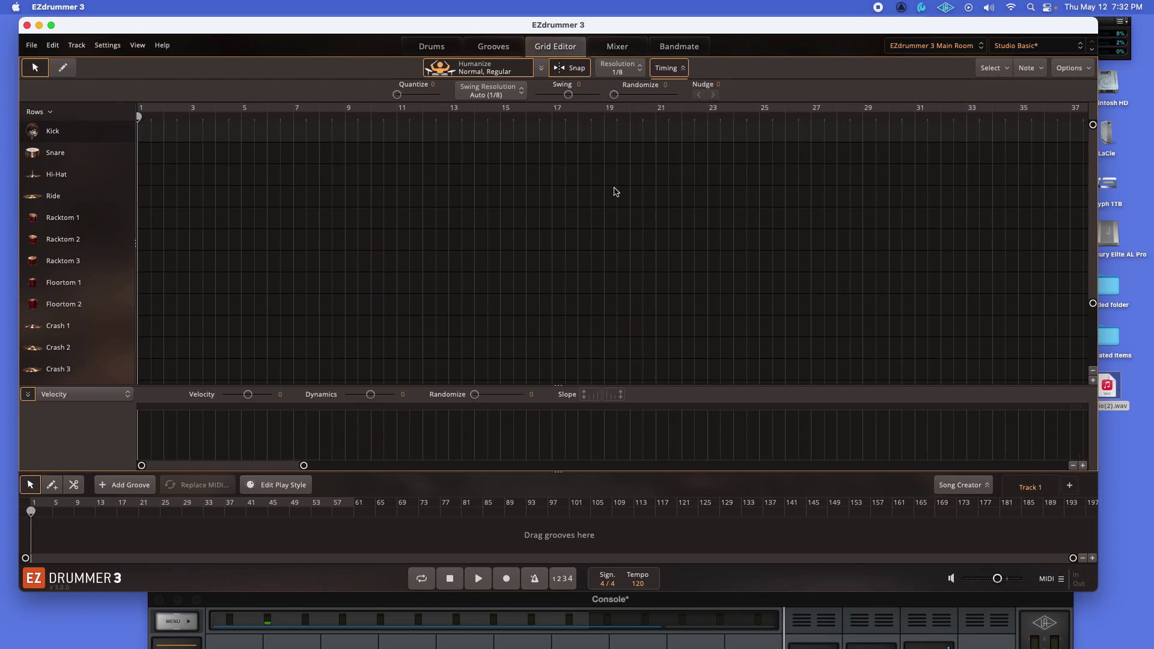
click(451, 47)
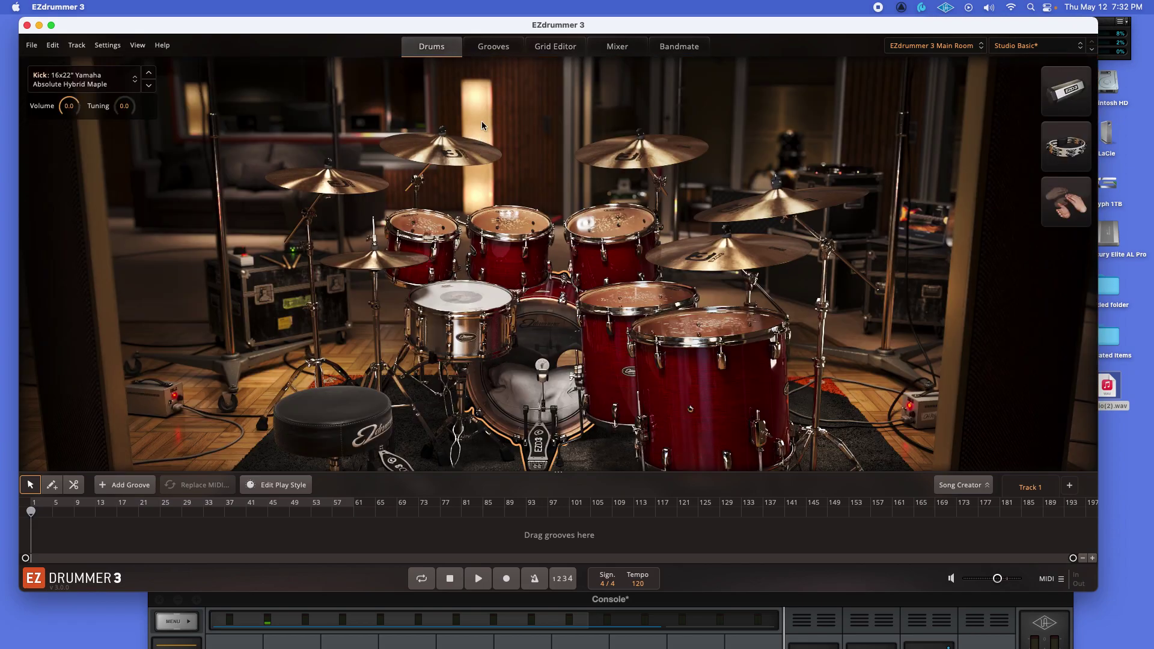
click(664, 50)
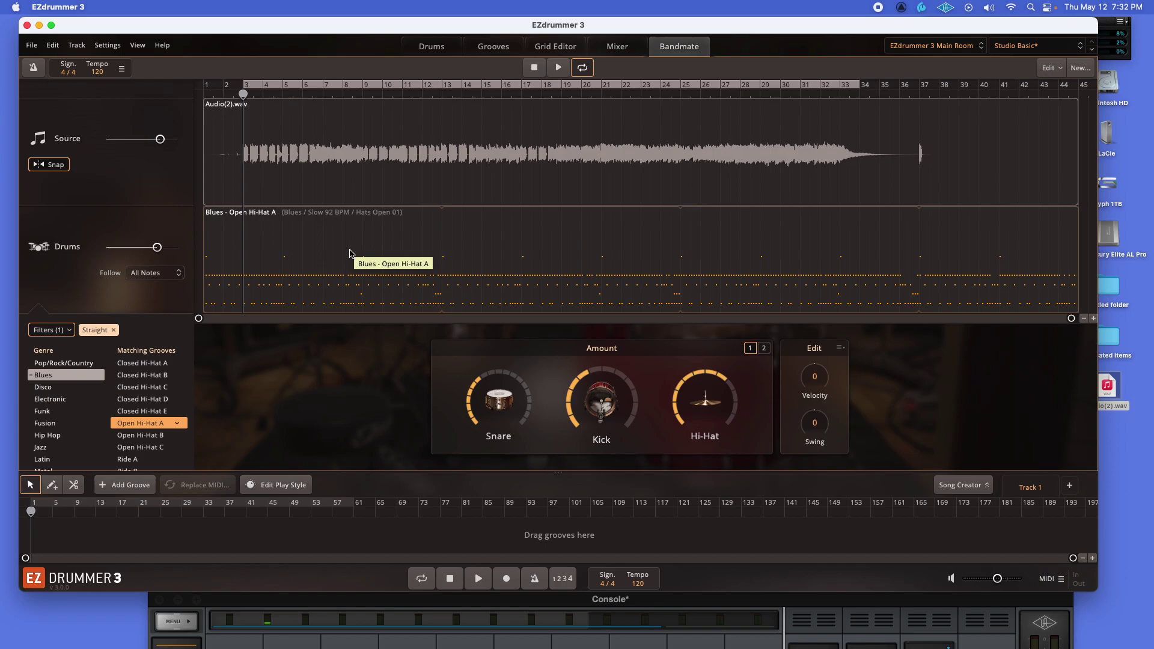
Select the Blues Open Hi-Hat C groove, raise its kick amount to the maximum and set its snare amount to level 8
key(Down)
key(Down)
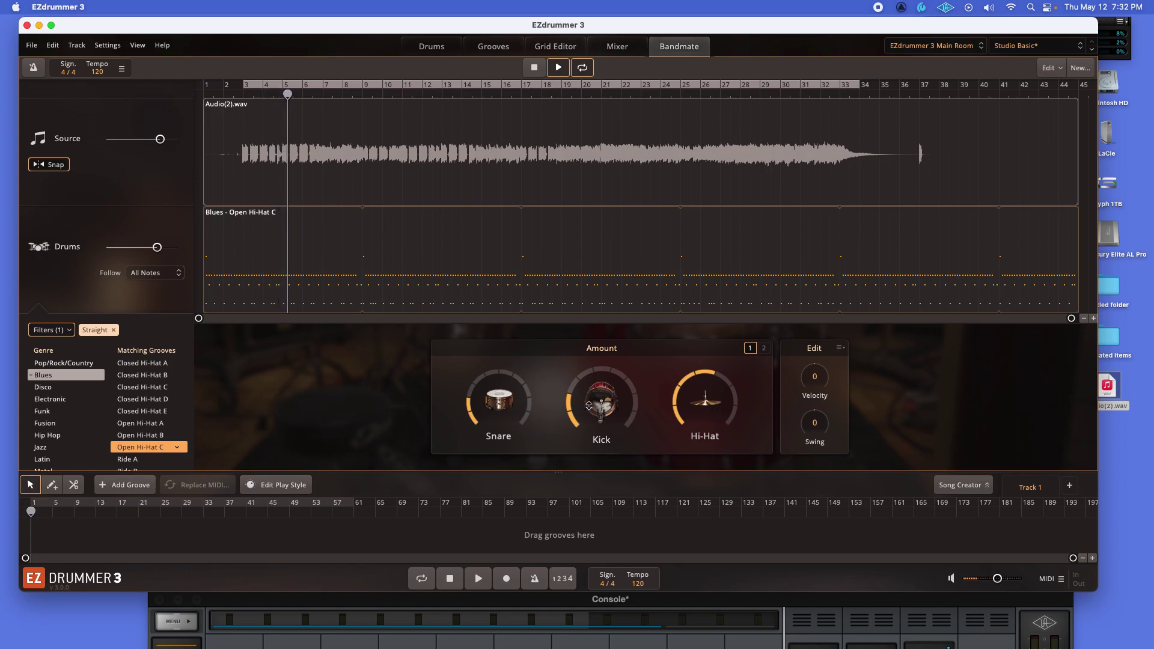
drag(590, 407, 596, 366)
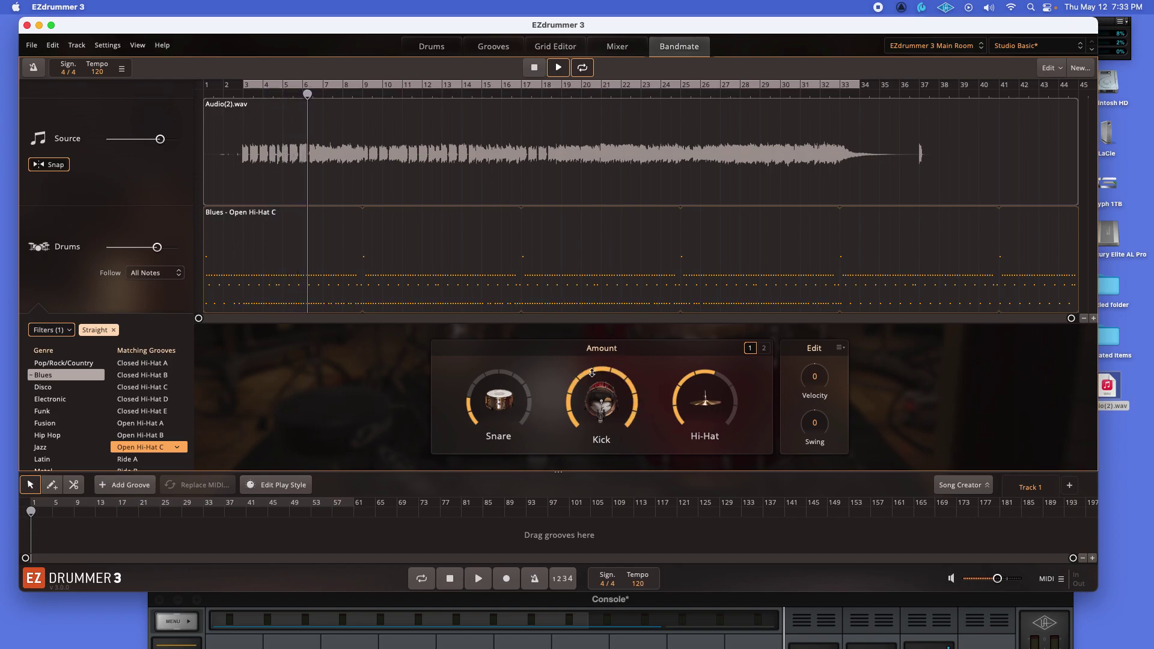
drag(532, 420, 520, 373)
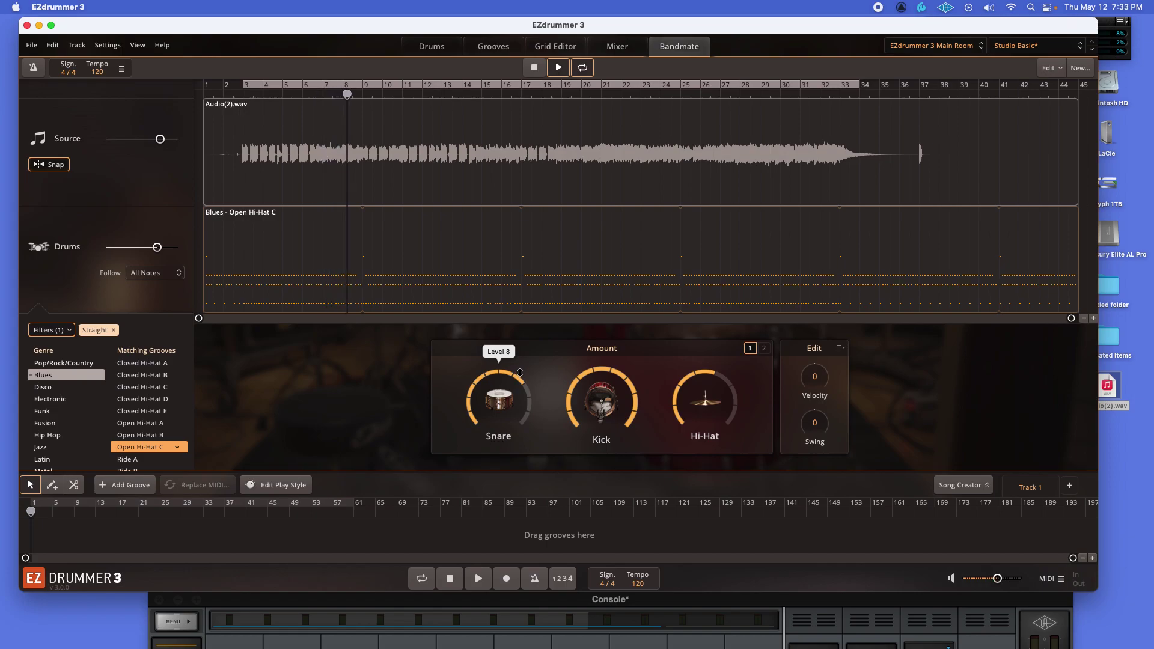
View the drum kit during playback, and return to Bandmate to lower the Open Hi-Hat C groove's kick and snare amounts
click(444, 47)
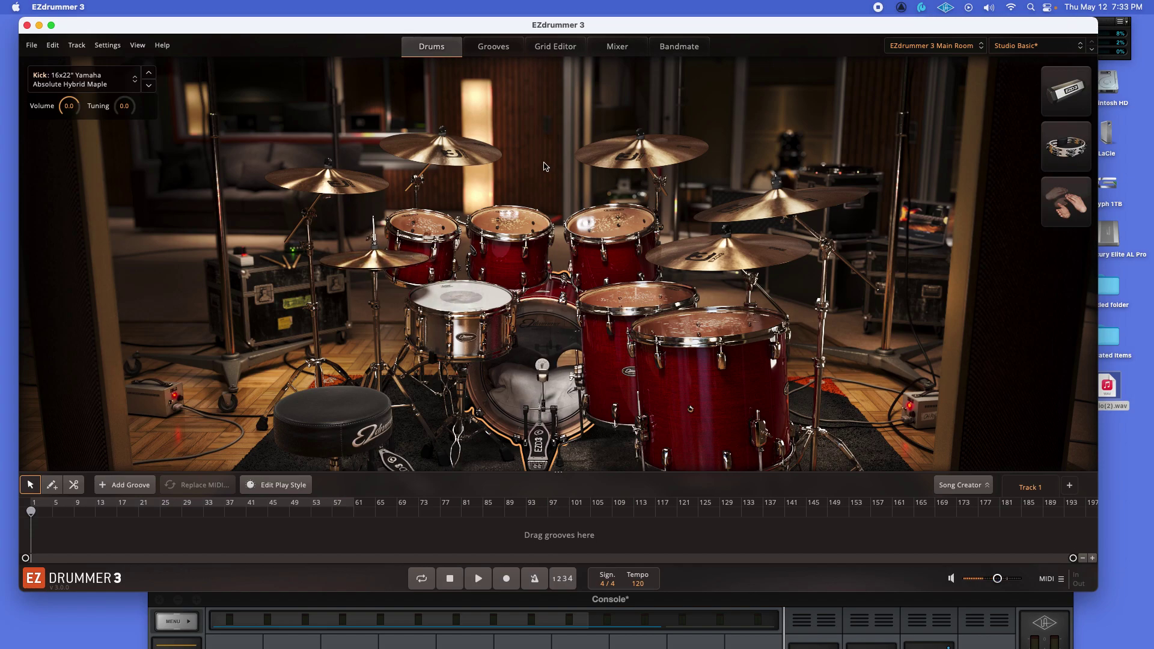
click(676, 48)
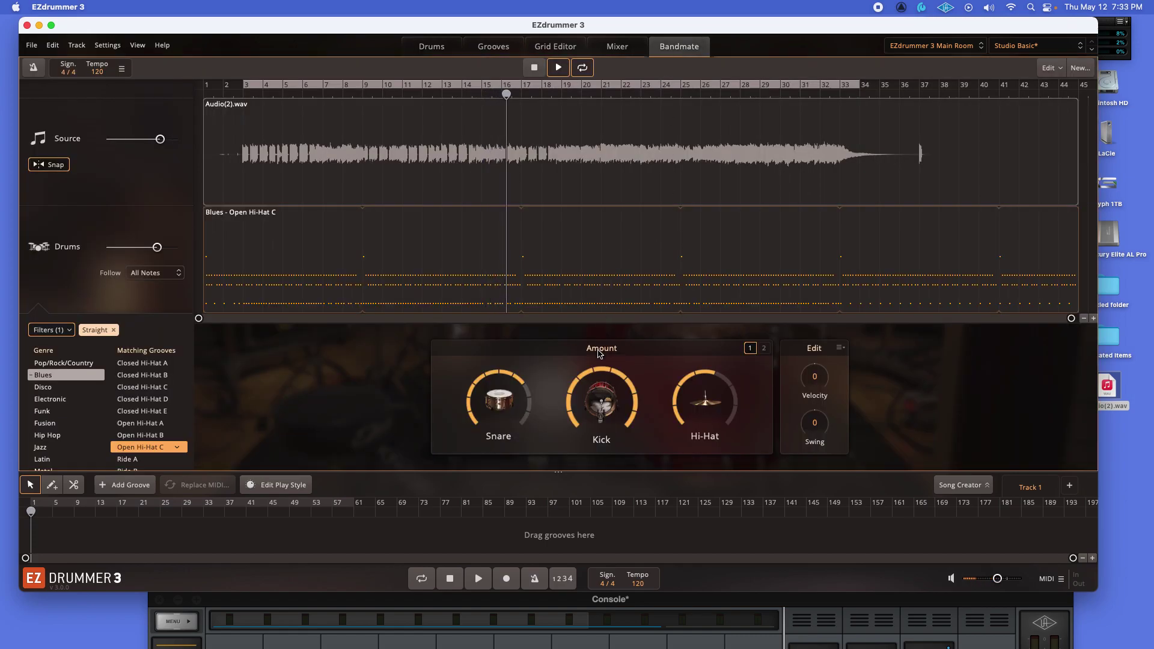
drag(576, 389, 559, 425)
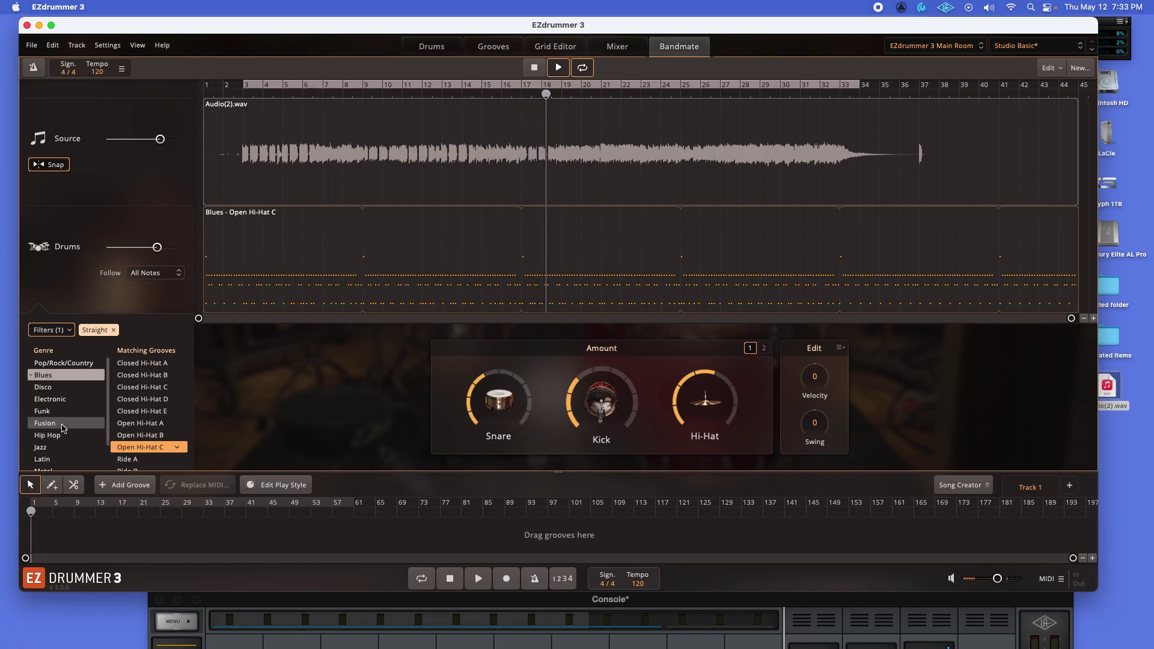
Switch to the Metal genre and audition its Ride A and Toms C grooves
scroll(61, 437, down, 2)
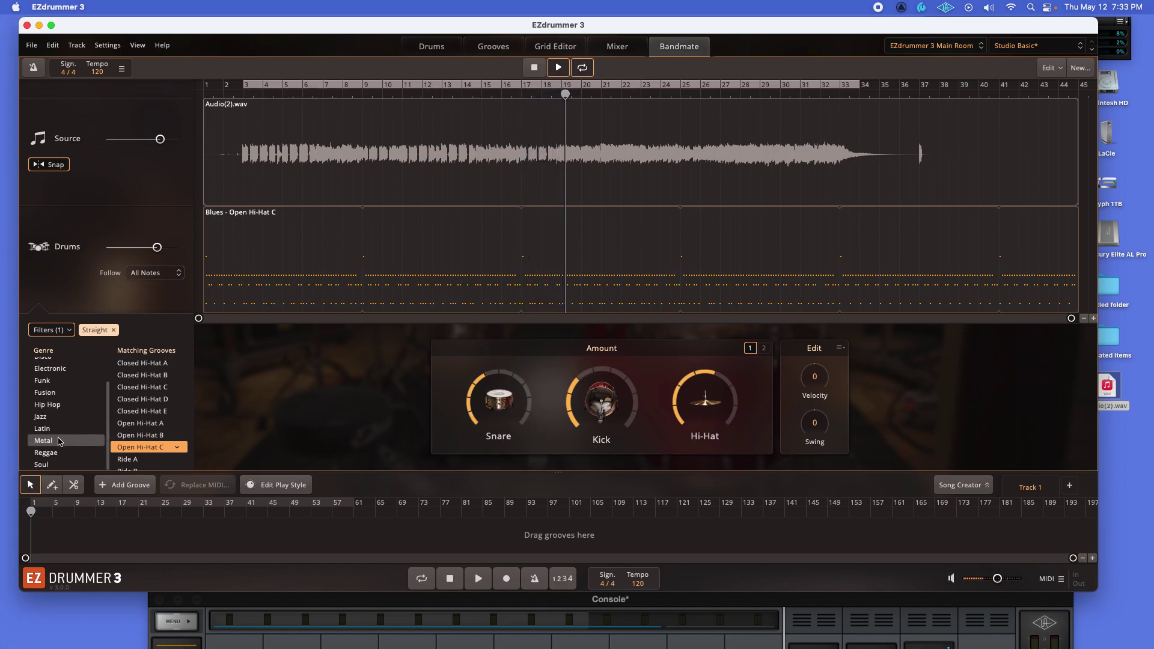
click(60, 440)
click(138, 458)
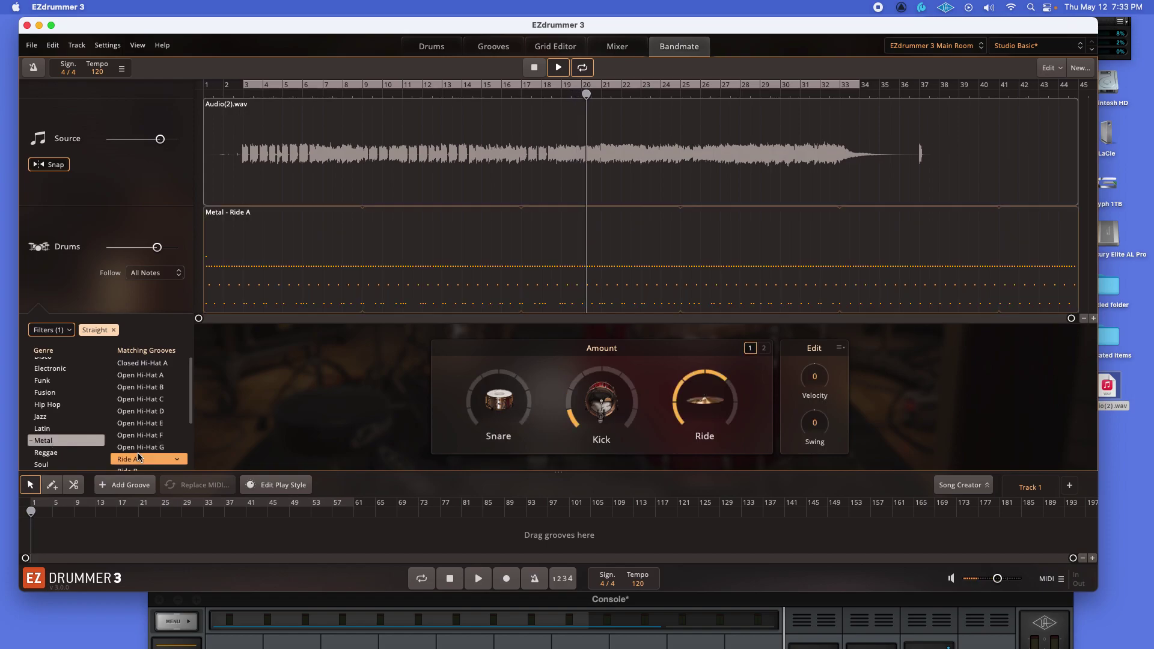
scroll(142, 452, down, 5)
click(146, 442)
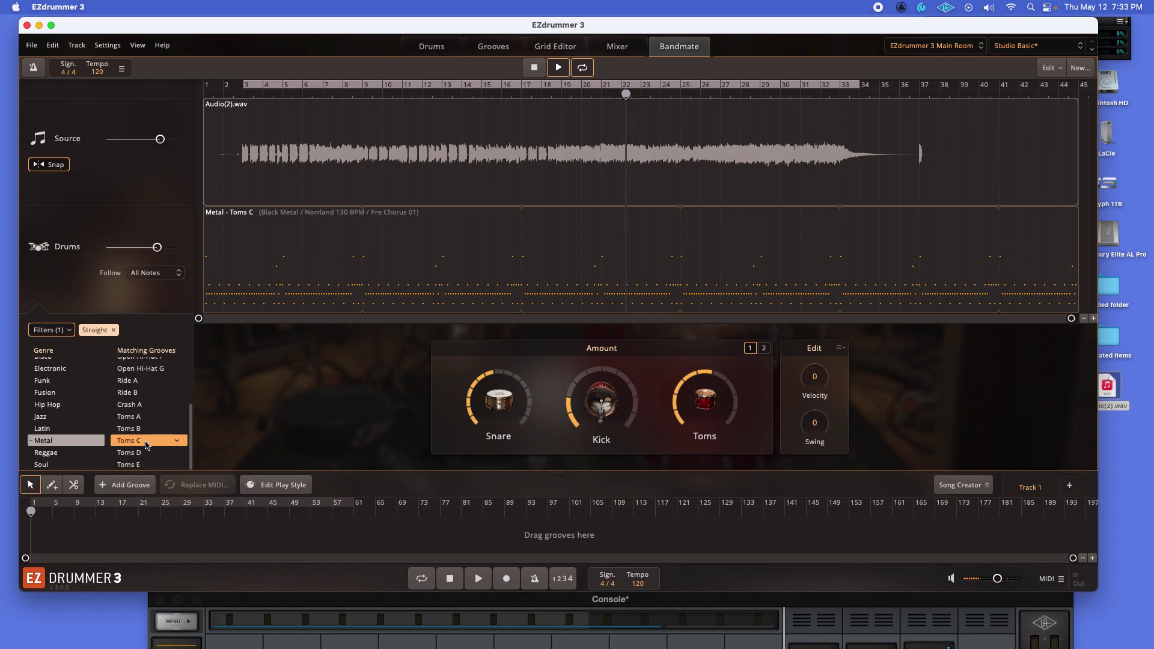
View the drum kit during playback, and return to Bandmate to extend the loop range to bar 37
click(448, 47)
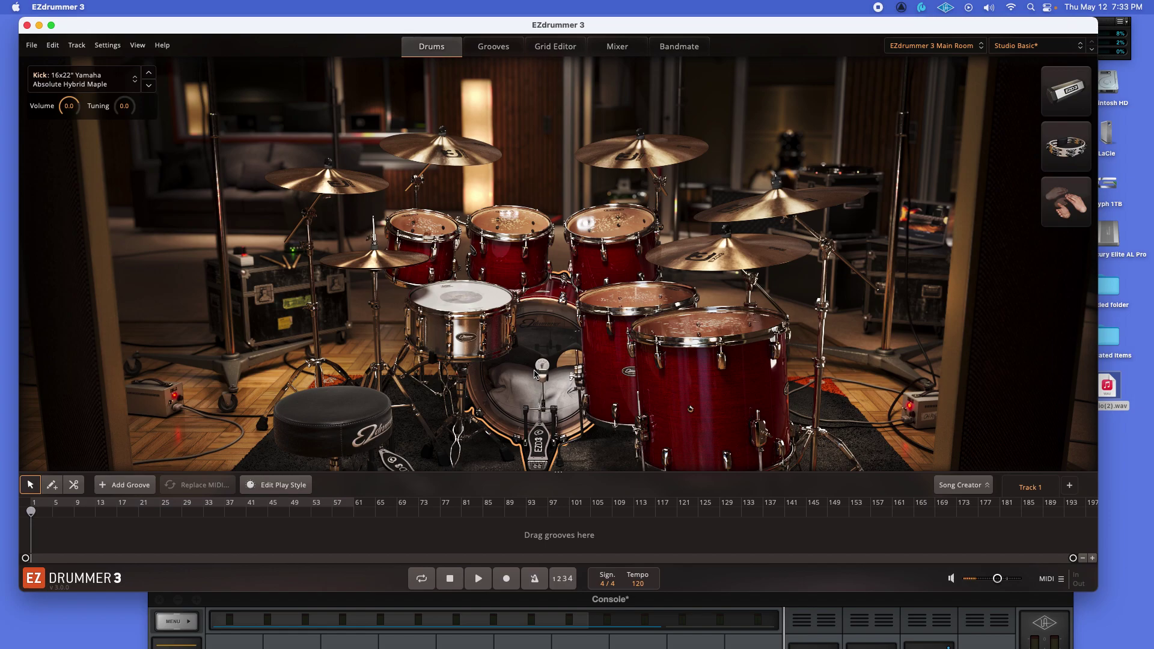
click(680, 48)
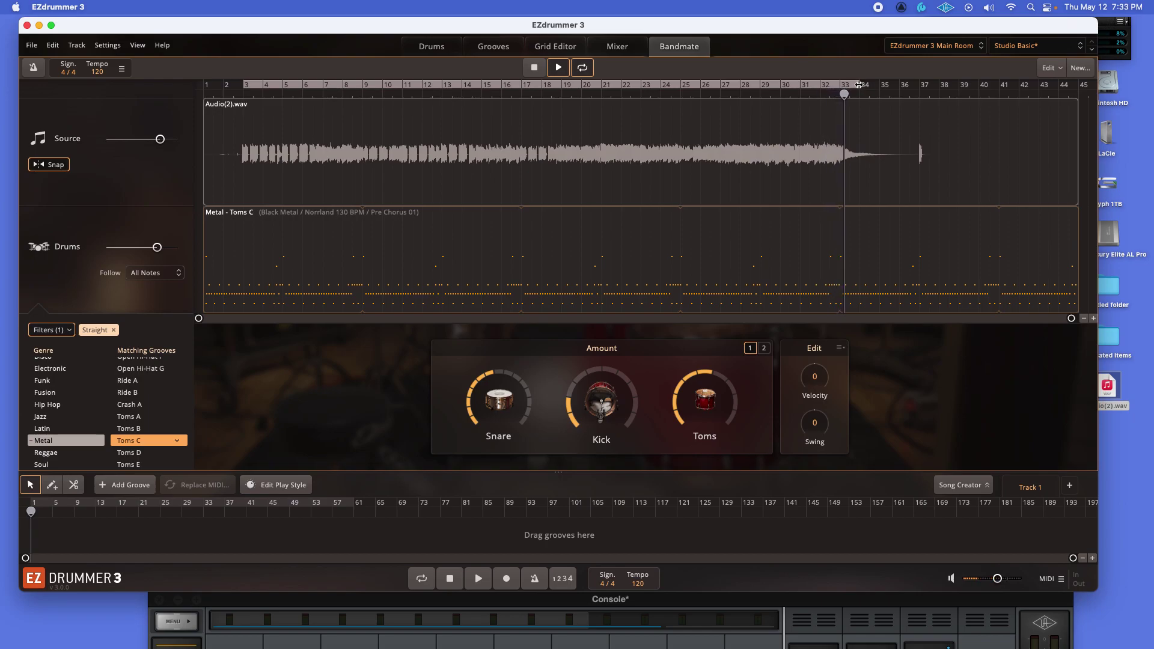
drag(920, 89, 931, 90)
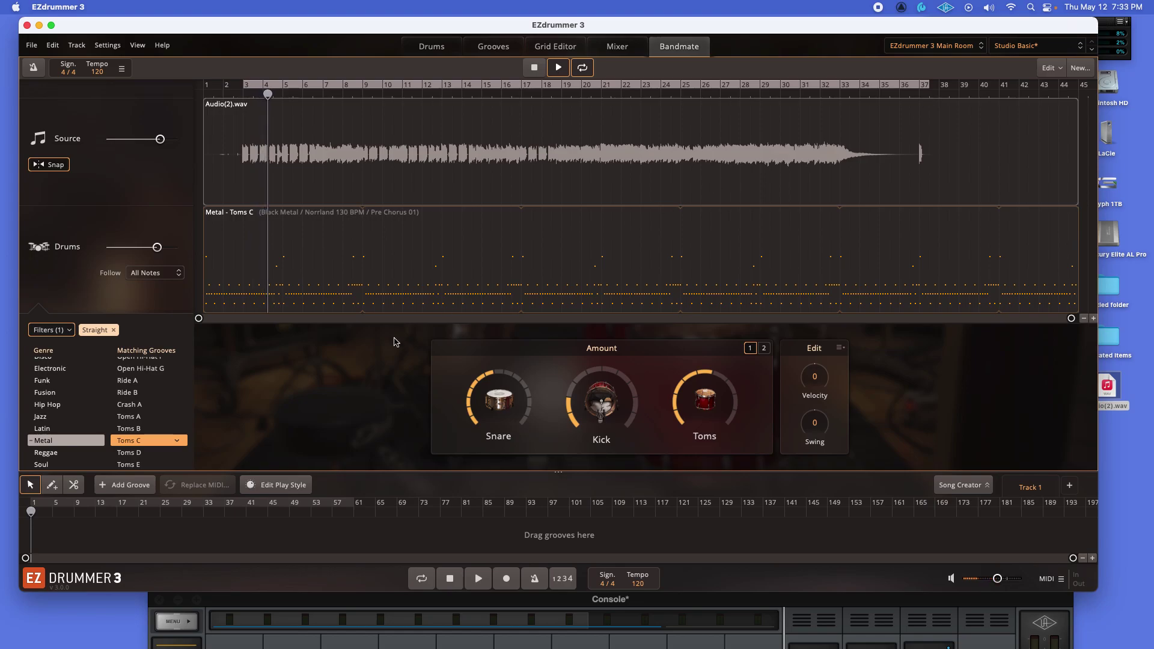
Select the Metal Toms D groove, and try its toms amount at level 4 and at the maximum
click(120, 453)
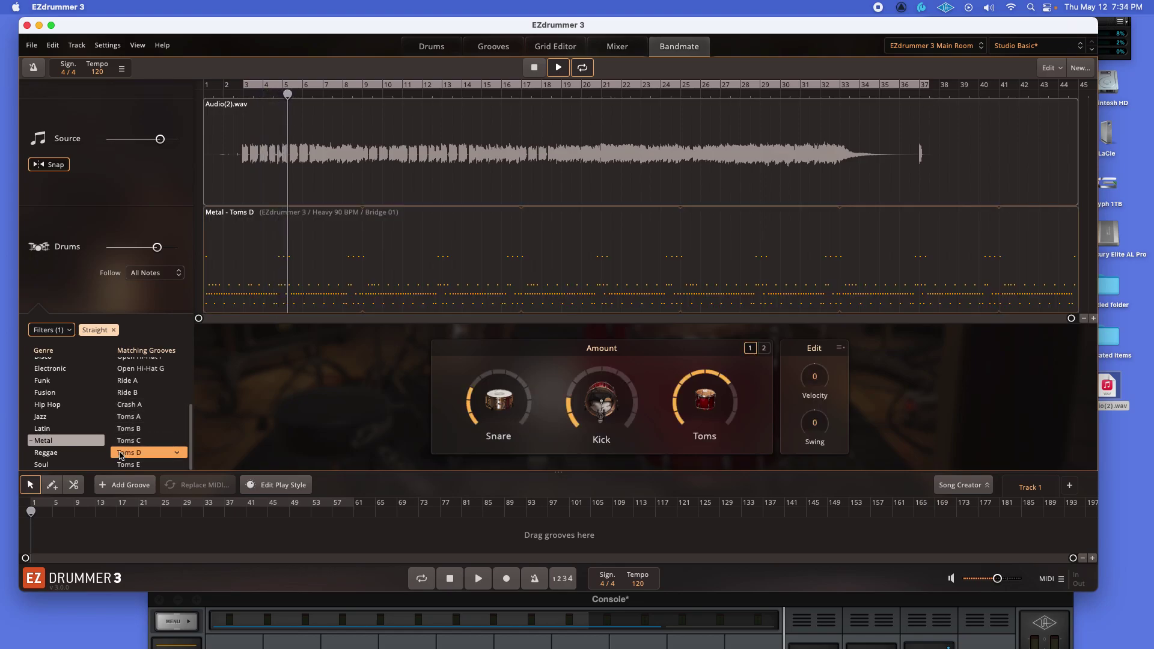
click(431, 46)
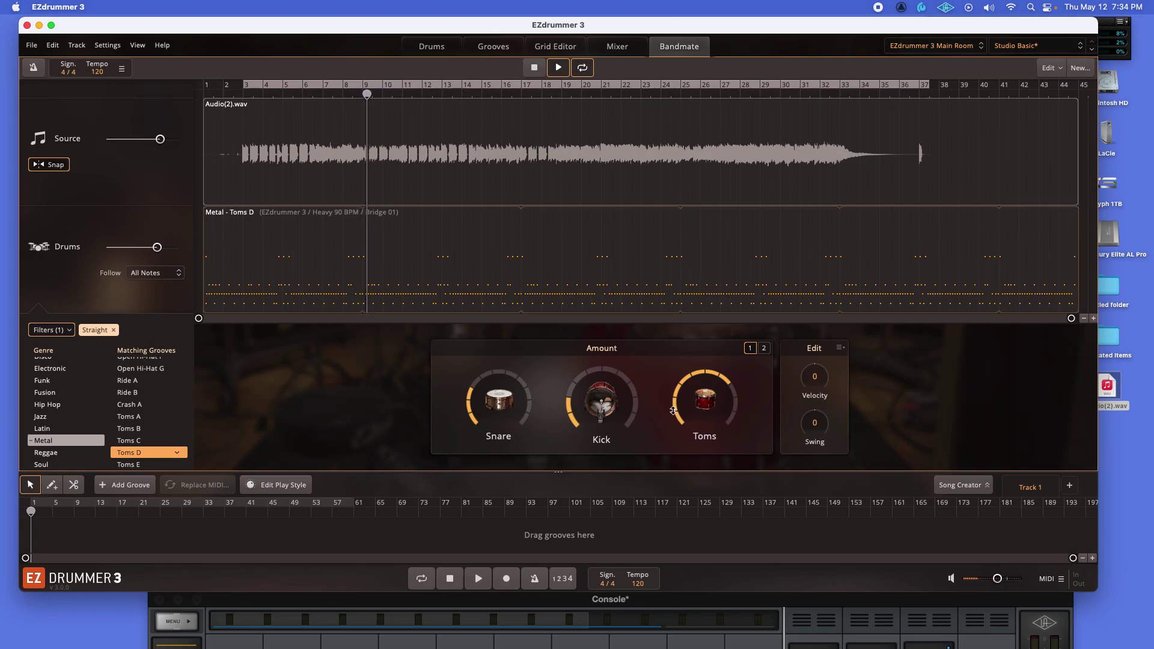
drag(673, 410, 667, 455)
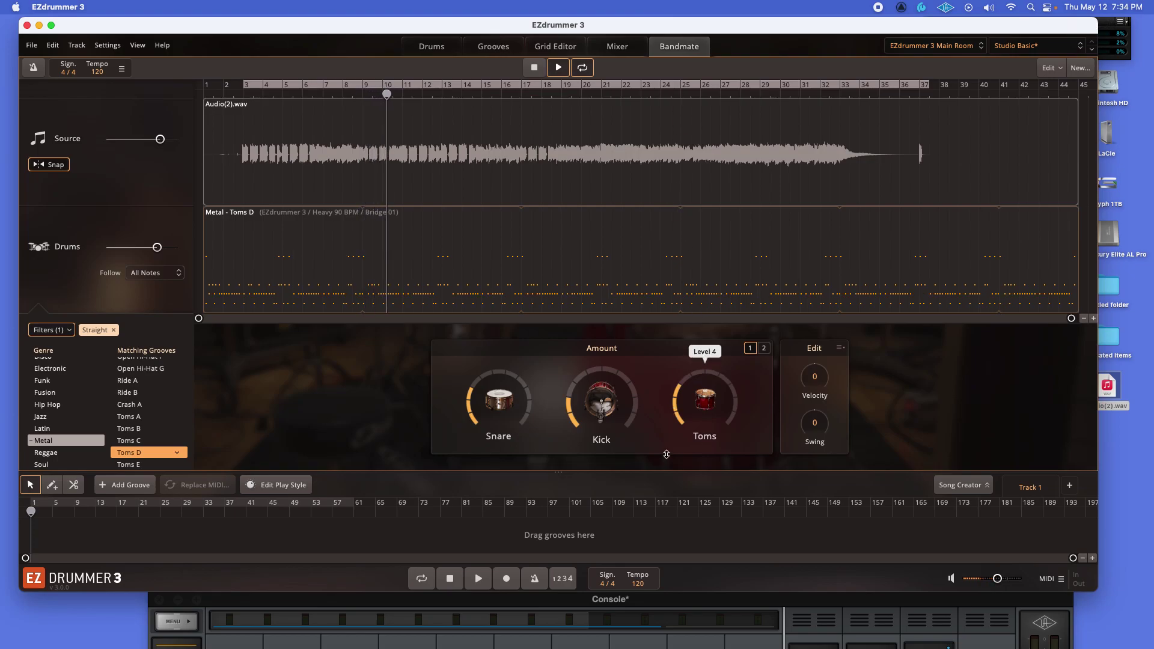
drag(666, 454, 705, 381)
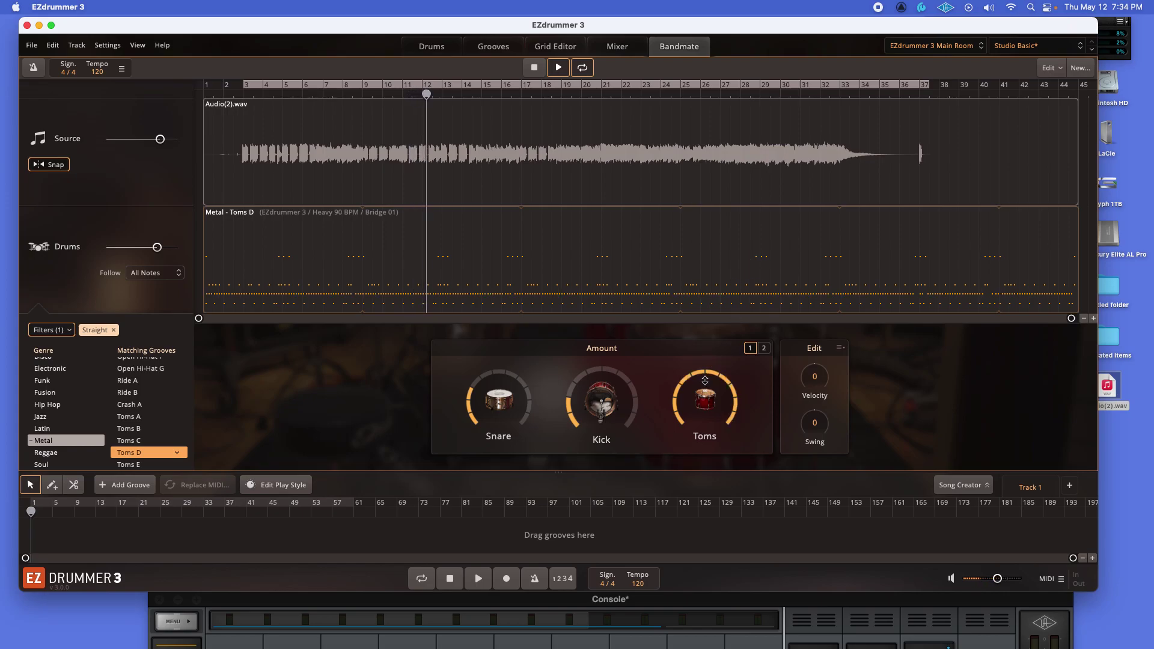
Raise the Toms D groove's kick and snare amounts, lower its toms amount, and check the drum kit during playback
drag(602, 401, 586, 383)
mouse_move(666, 435)
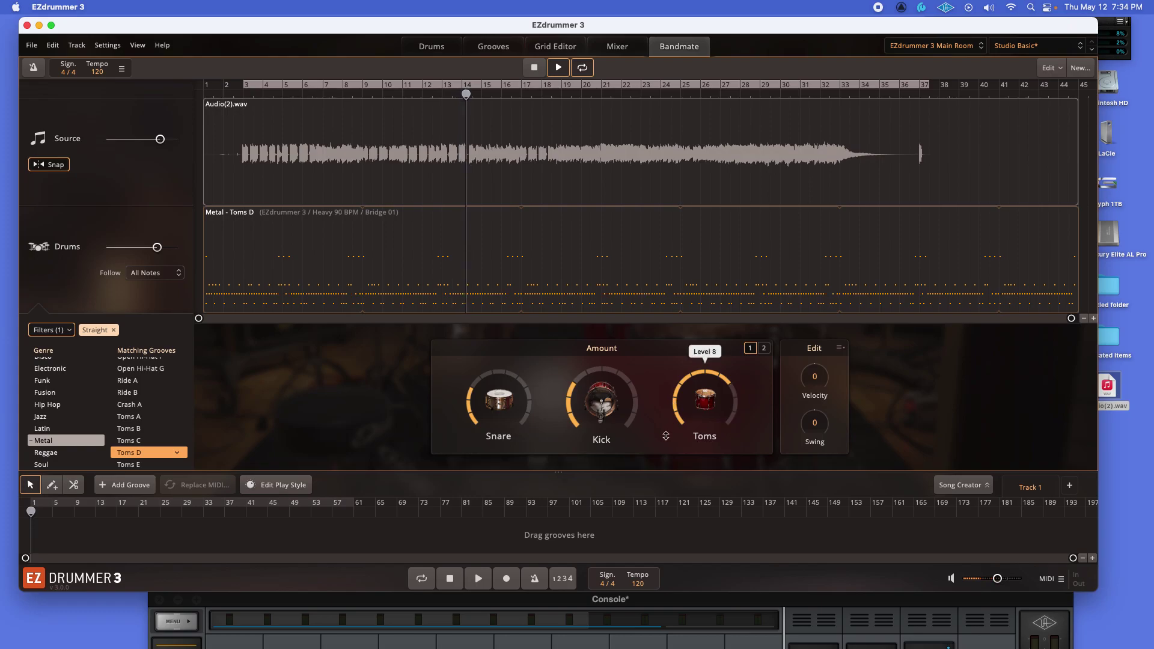
mouse_move(491, 402)
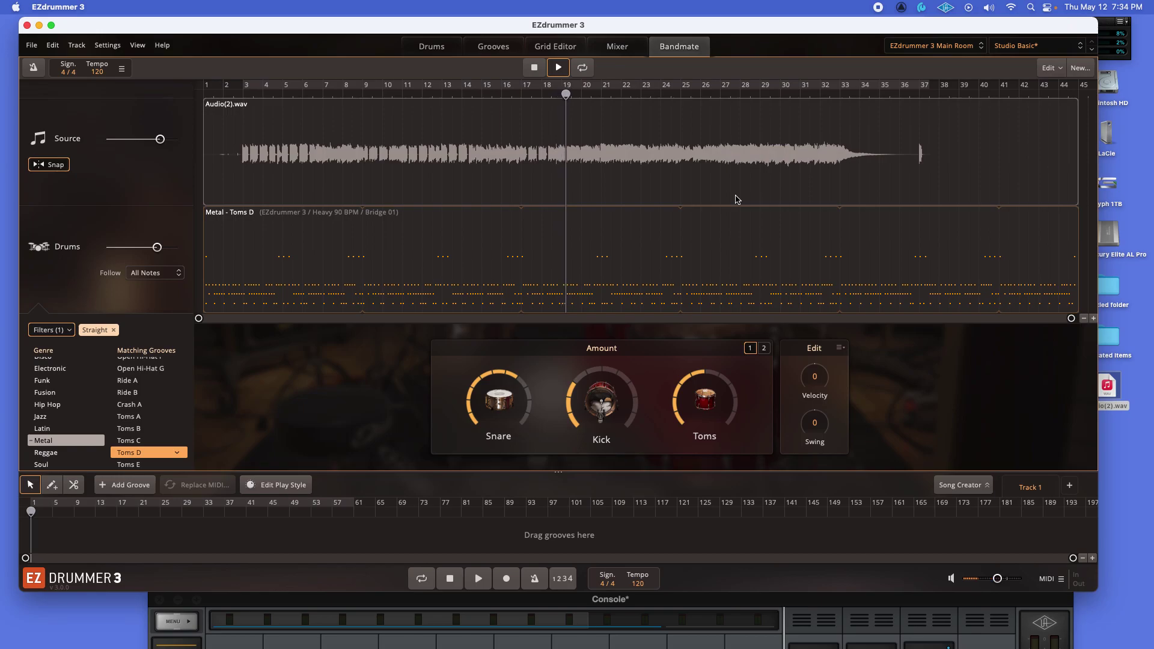
click(450, 51)
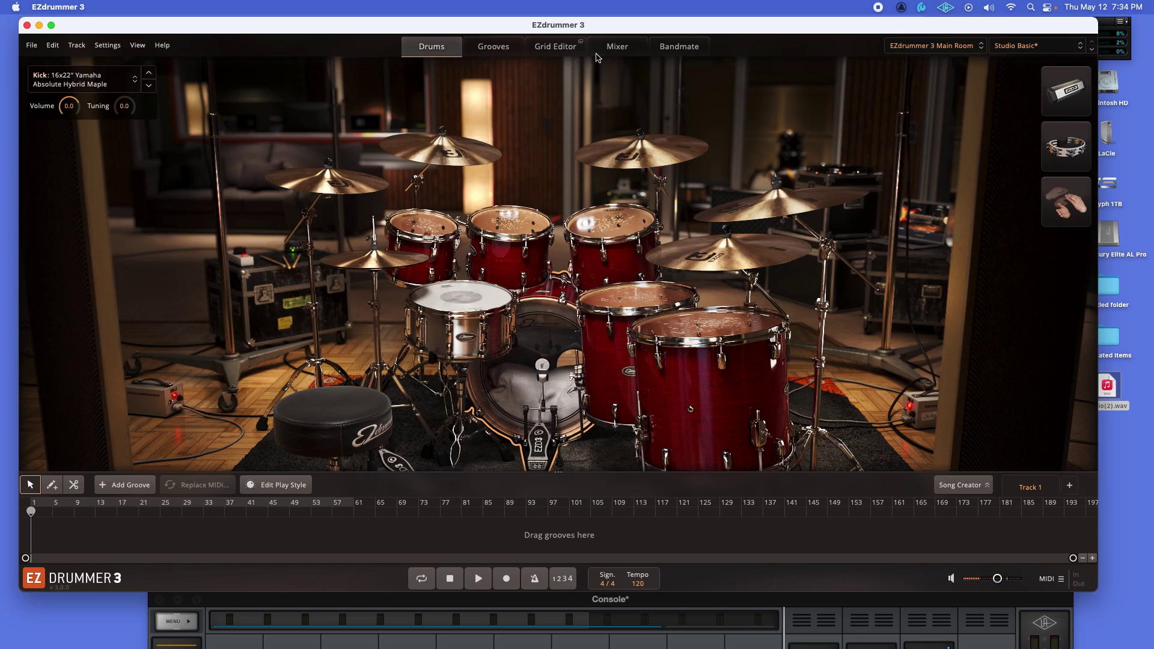
click(676, 48)
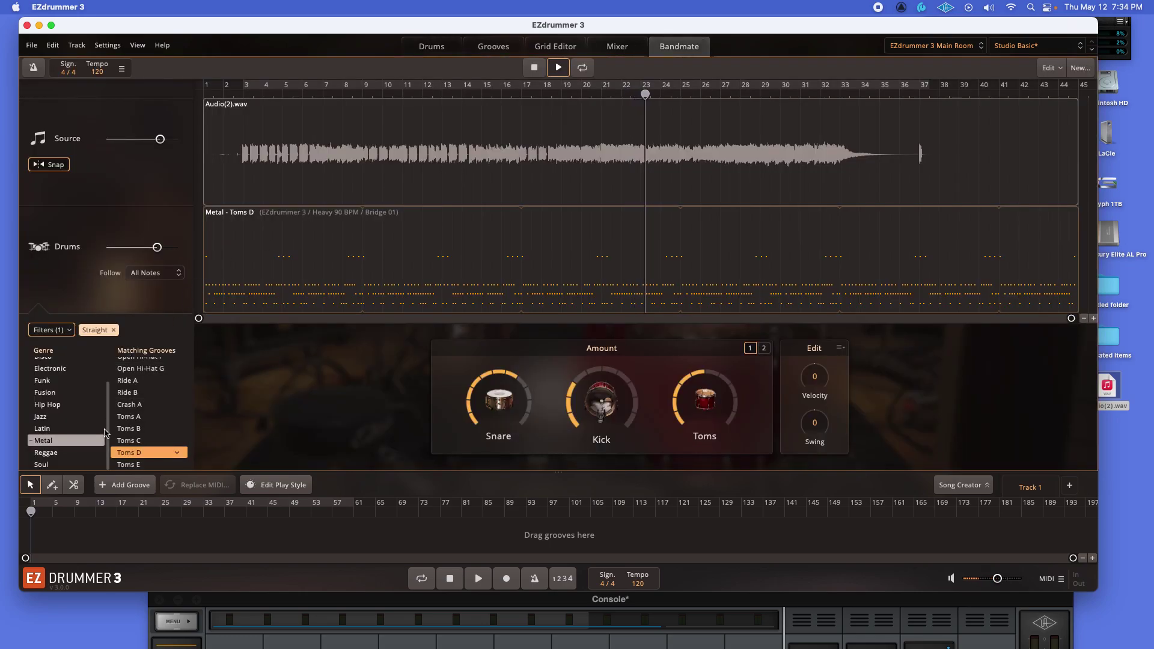
Select the Metal Open Hi-Hat G groove, raise its kick and snare amounts, and stop playback after auditioning it
click(147, 369)
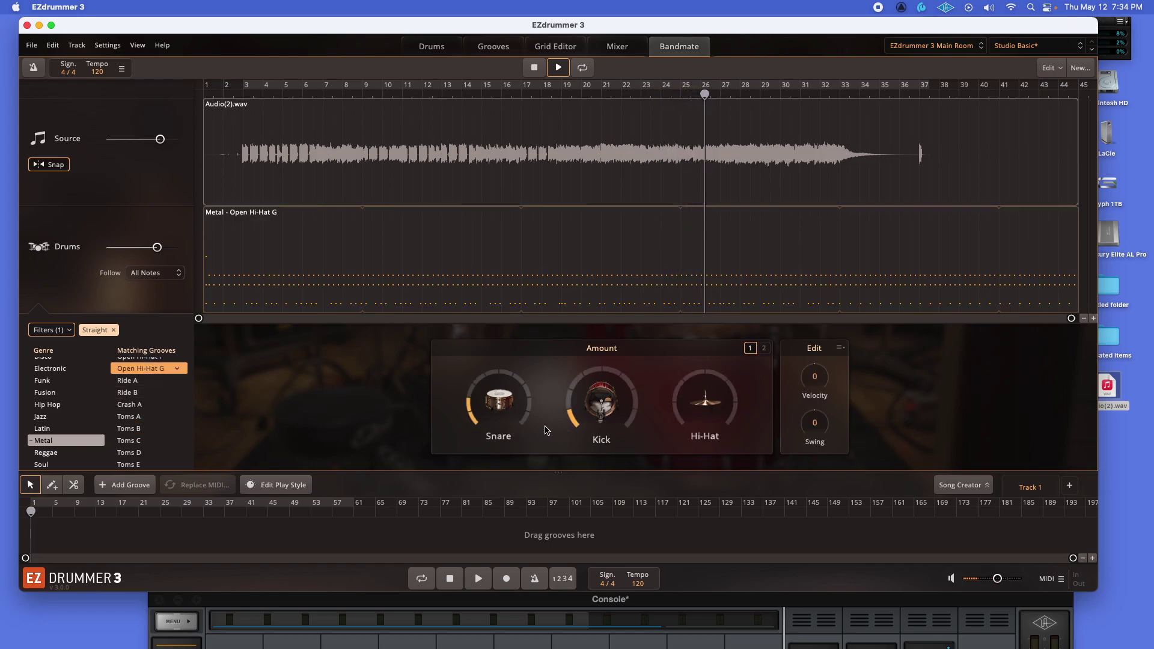
drag(585, 420, 593, 364)
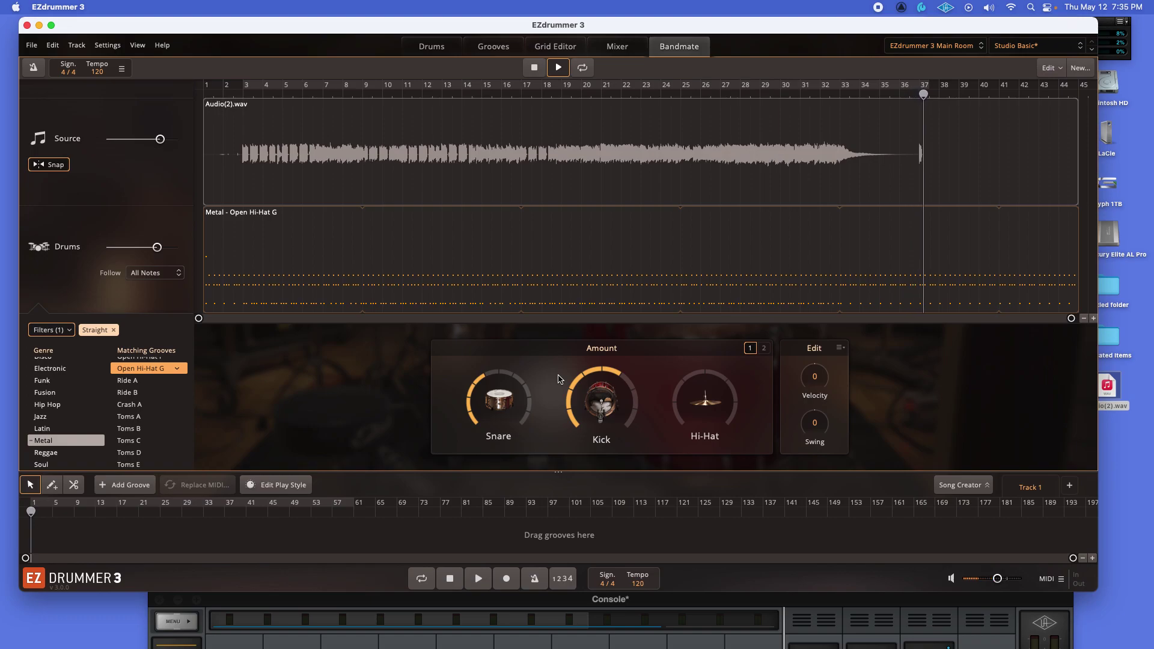
key(space)
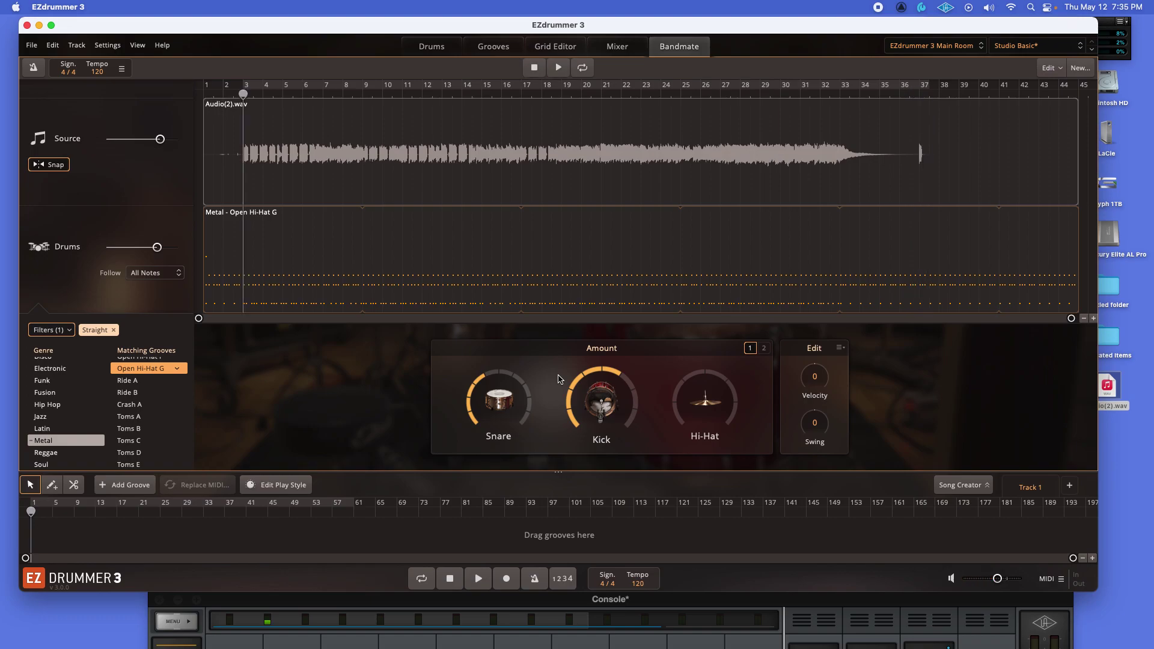
drag(582, 35, 595, 35)
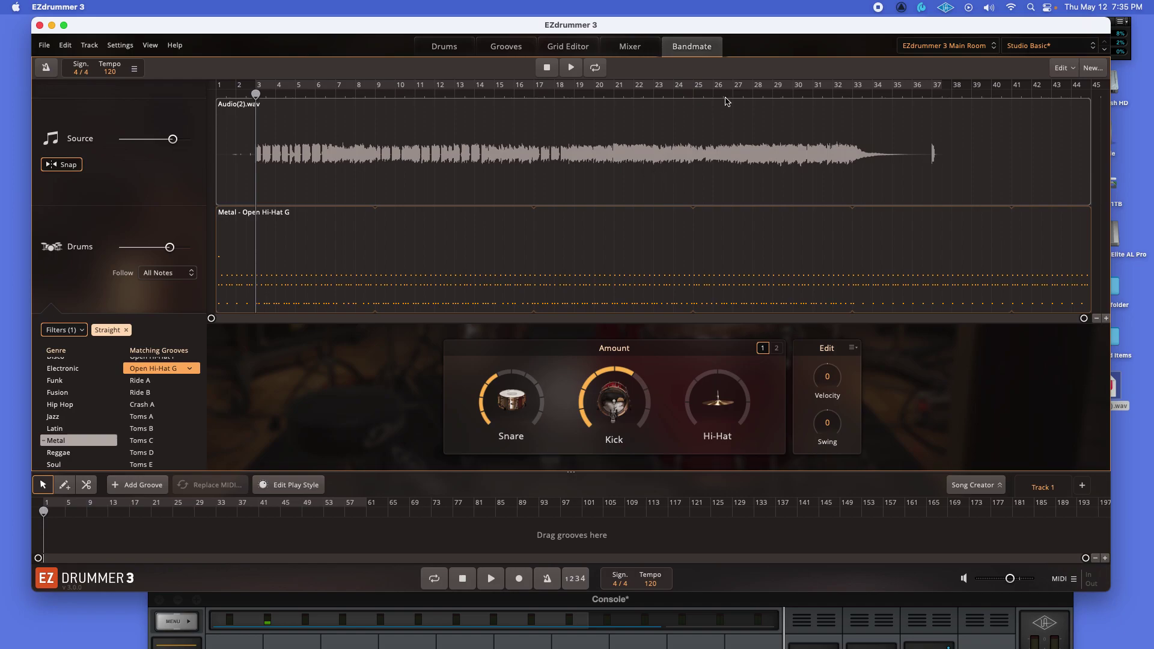
drag(751, 35, 819, 29)
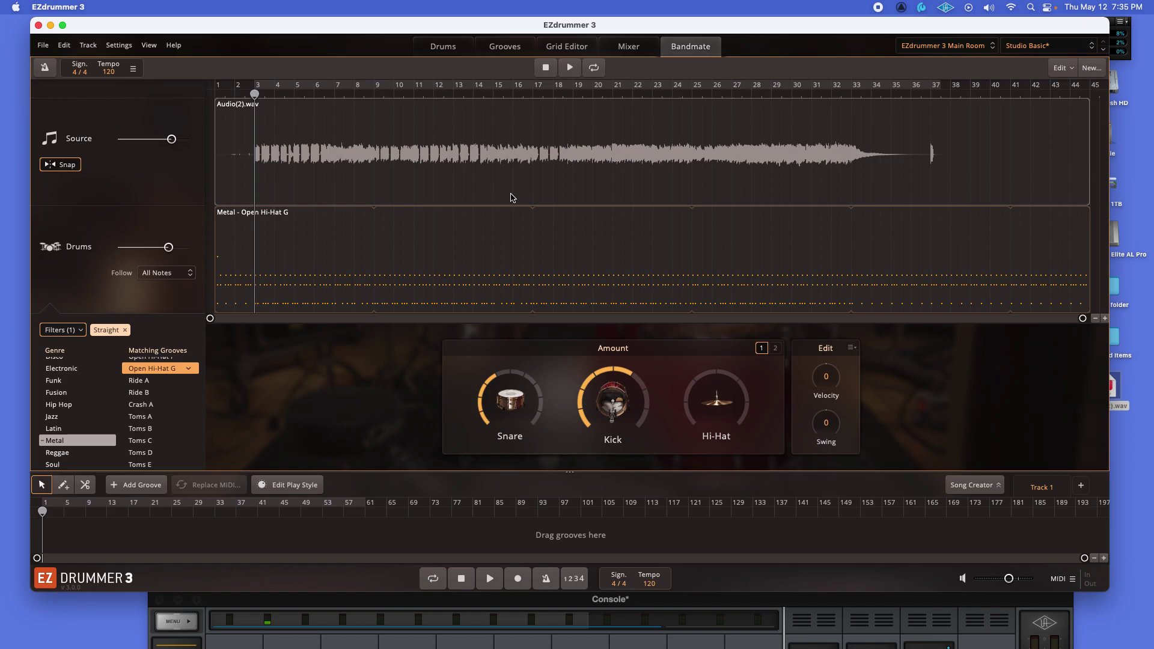
drag(588, 30, 587, 29)
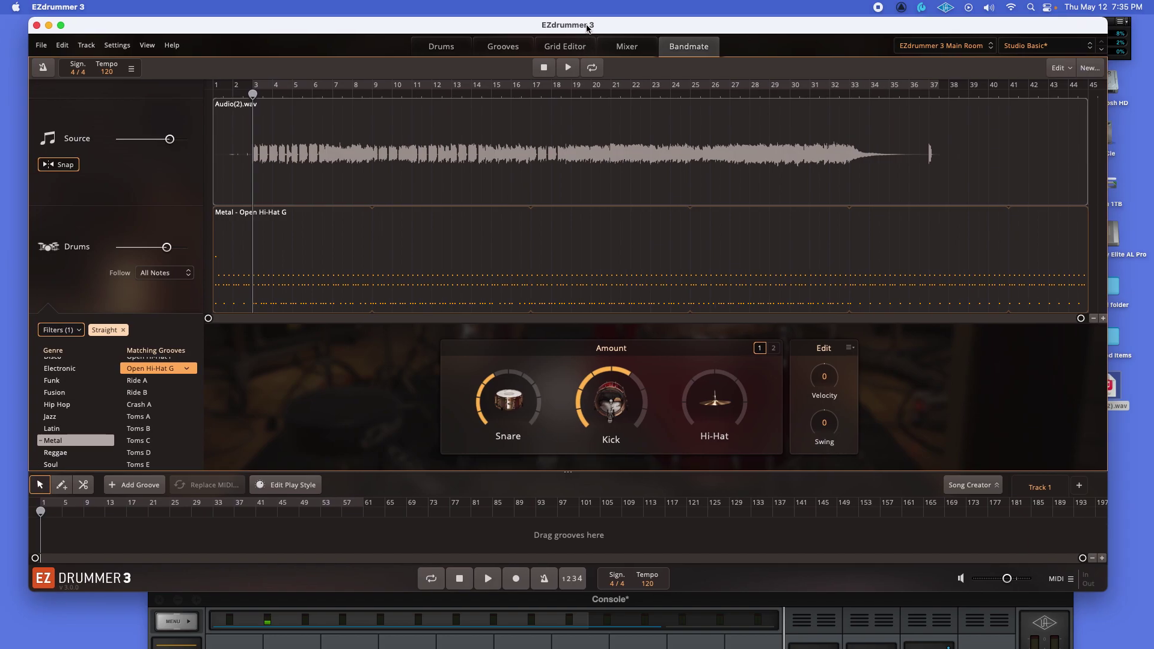